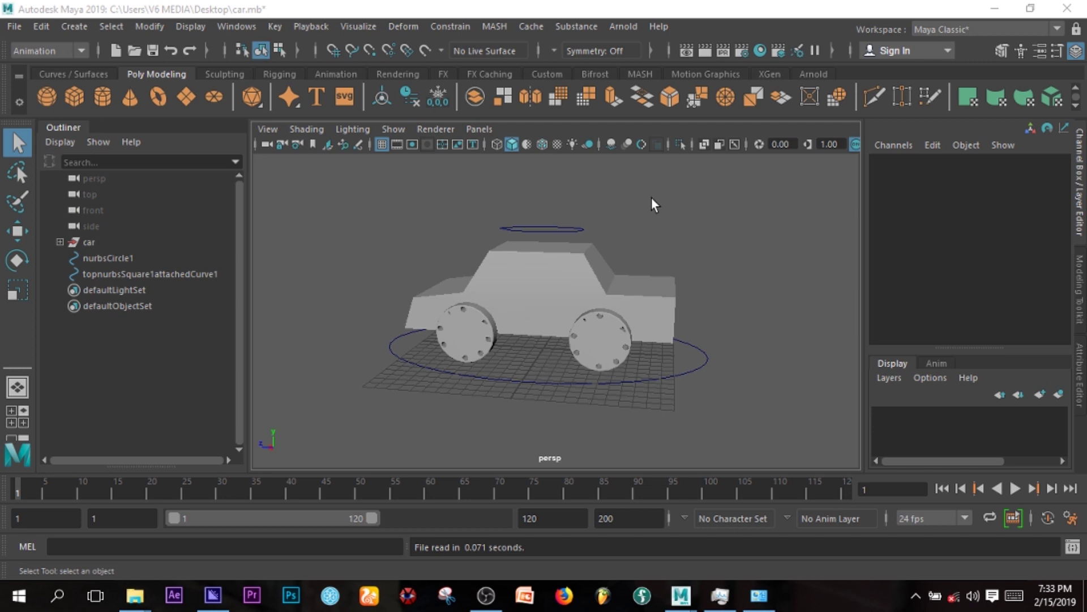
Inspect the roof control curve, the large circle around the car and the car body pCube2
{"action": "left_click", "coordinate": [553, 227]}
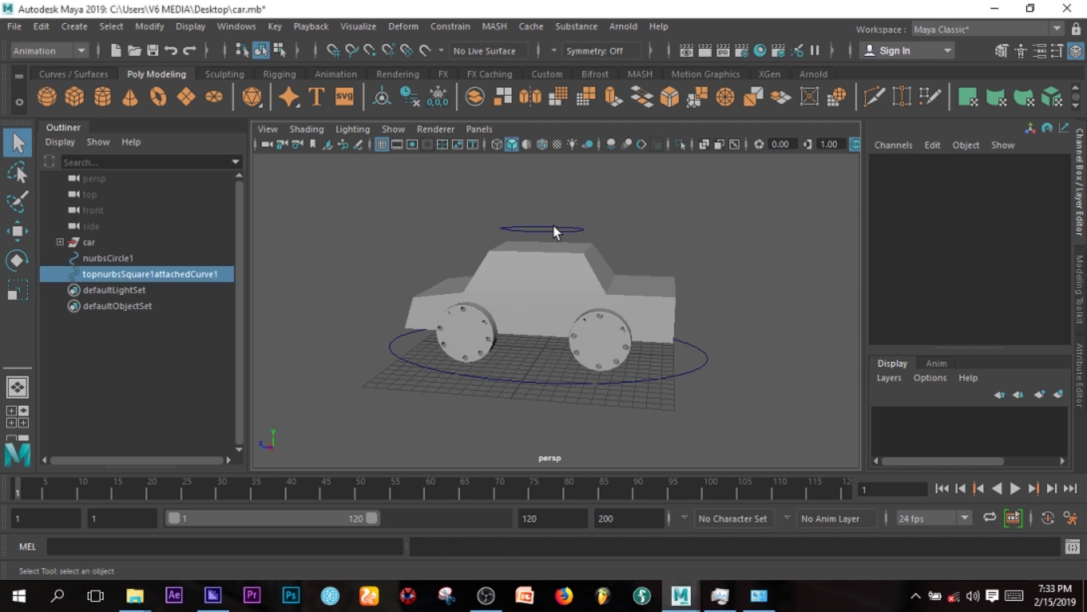
{"action": "left_click", "coordinate": [674, 371]}
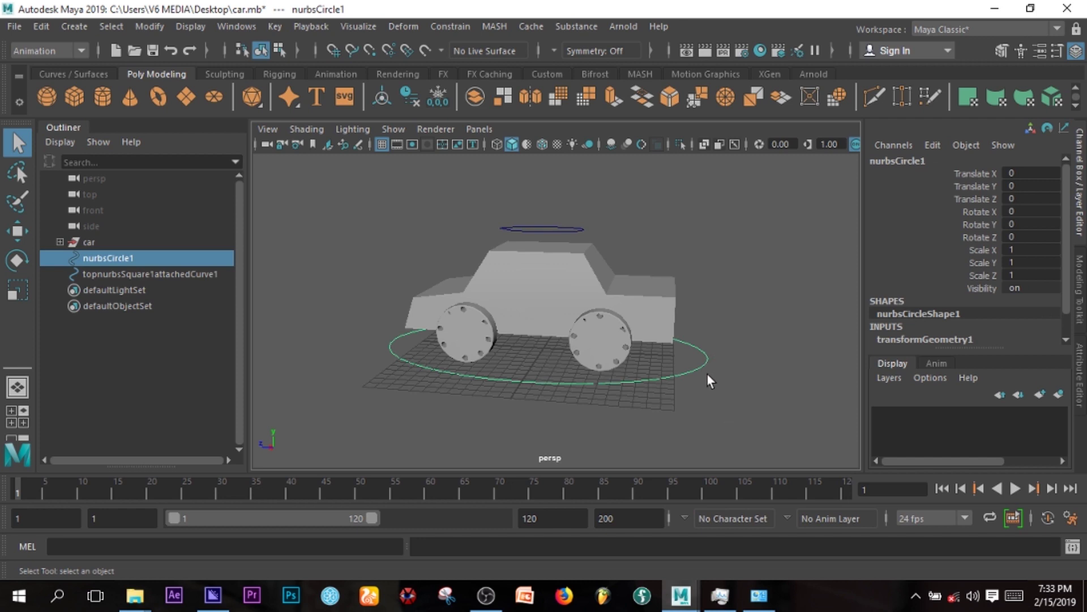
{"action": "left_click", "coordinate": [568, 230]}
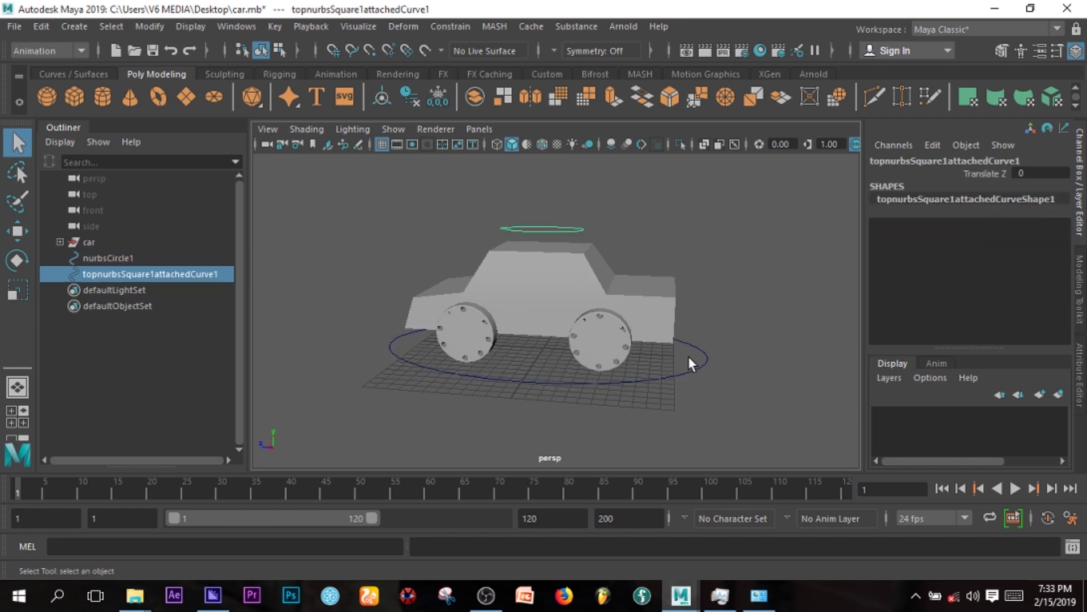
{"action": "left_click", "coordinate": [691, 362]}
{"action": "left_click", "coordinate": [525, 225]}
{"action": "left_click", "coordinate": [589, 252], "text": "shift"}
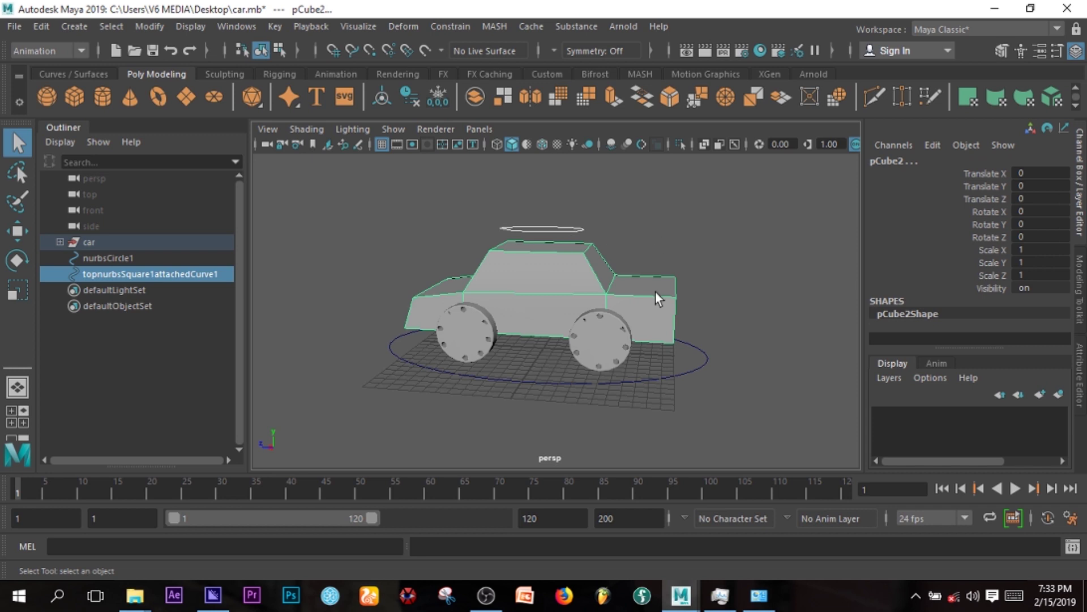
{"action": "left_click", "coordinate": [706, 290]}
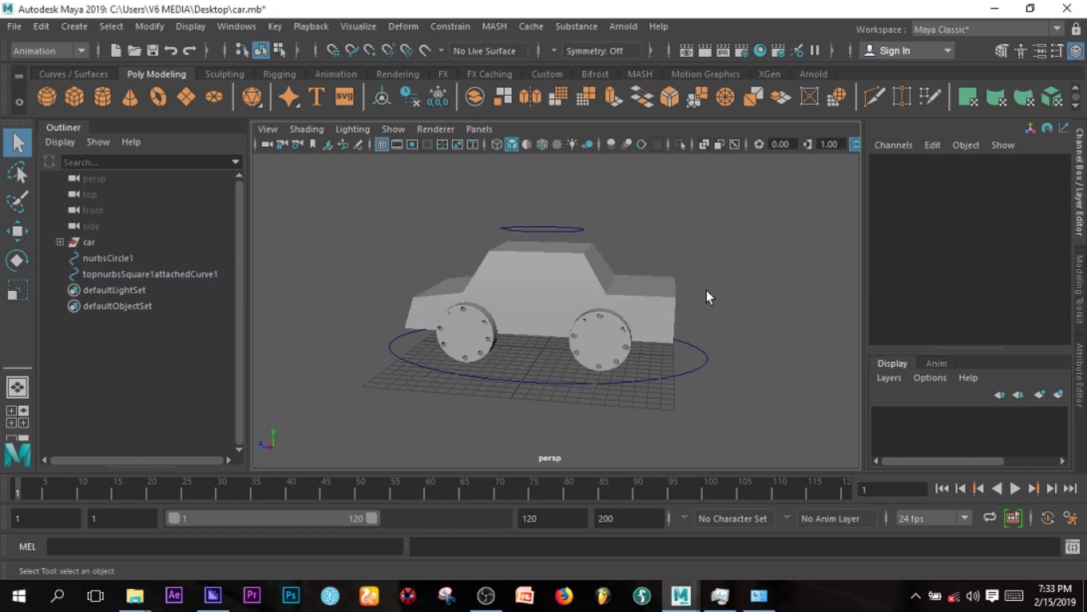
{"action": "left_click", "coordinate": [586, 283]}
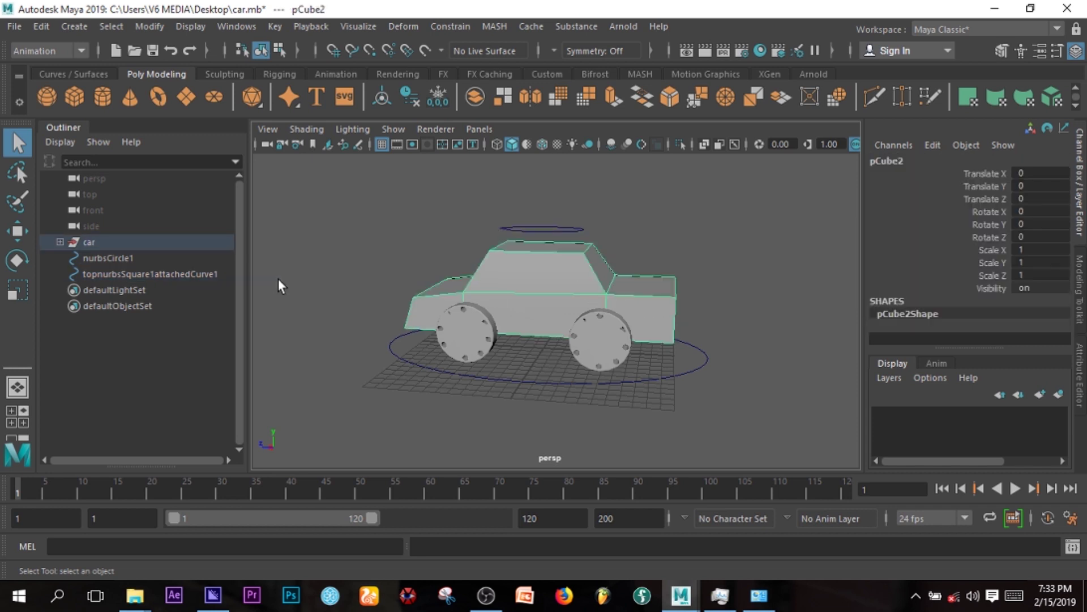
Expand the car group in the Outliner and go through its parts to select wheel f_left
{"action": "left_click", "coordinate": [59, 242]}
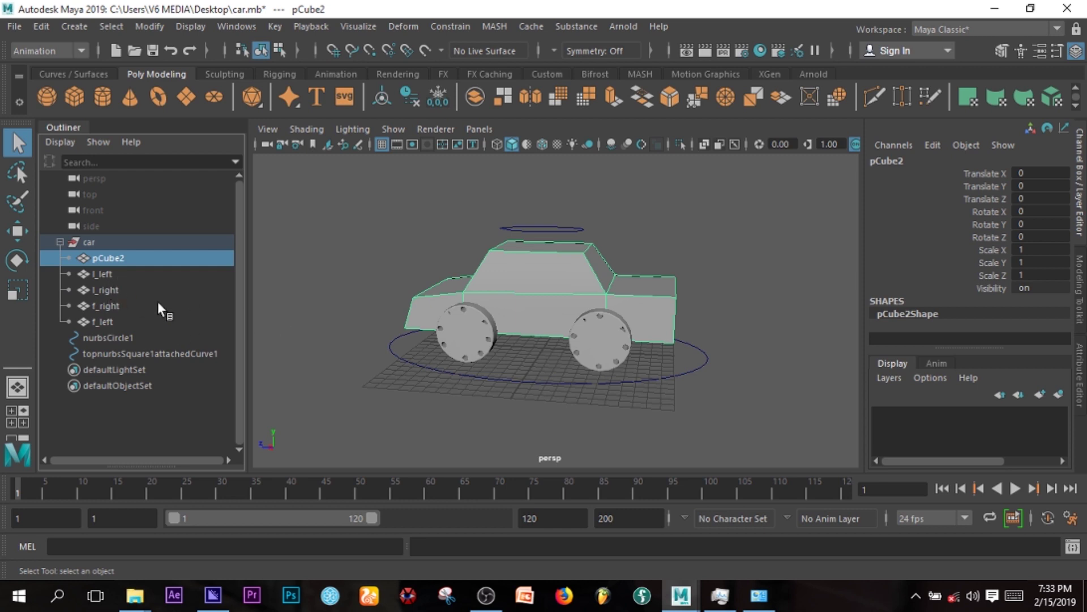
{"action": "left_click", "coordinate": [98, 274]}
{"action": "left_click", "coordinate": [110, 290]}
{"action": "left_click", "coordinate": [113, 306]}
{"action": "left_click", "coordinate": [113, 322]}
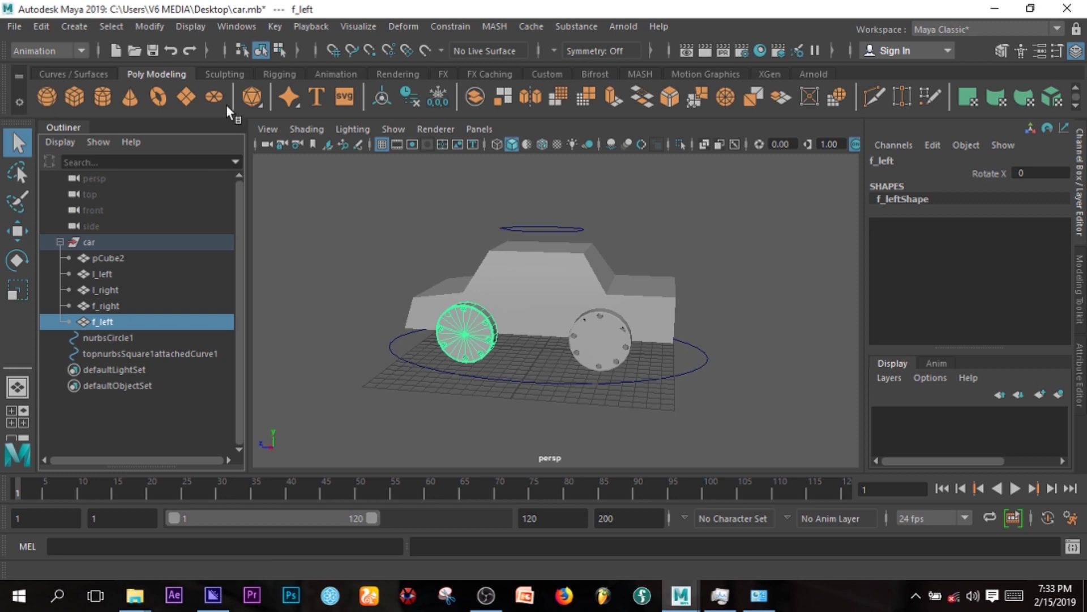
{"action": "left_click", "coordinate": [59, 49]}
Switch the menu set back to Animation
{"action": "left_click", "coordinate": [45, 68]}
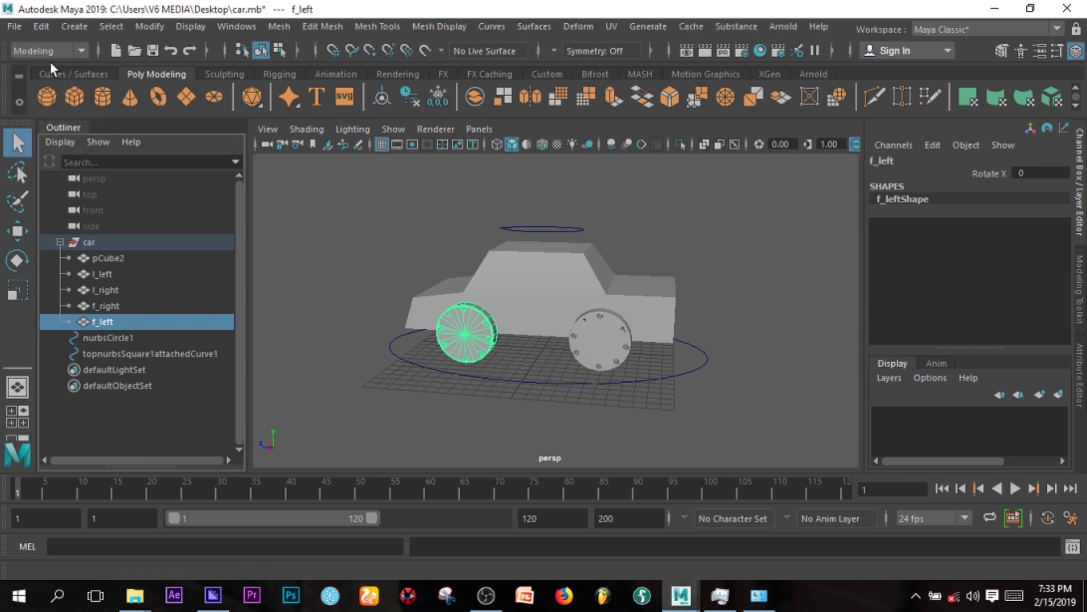
{"action": "left_click", "coordinate": [57, 51]}
{"action": "left_click", "coordinate": [40, 100]}
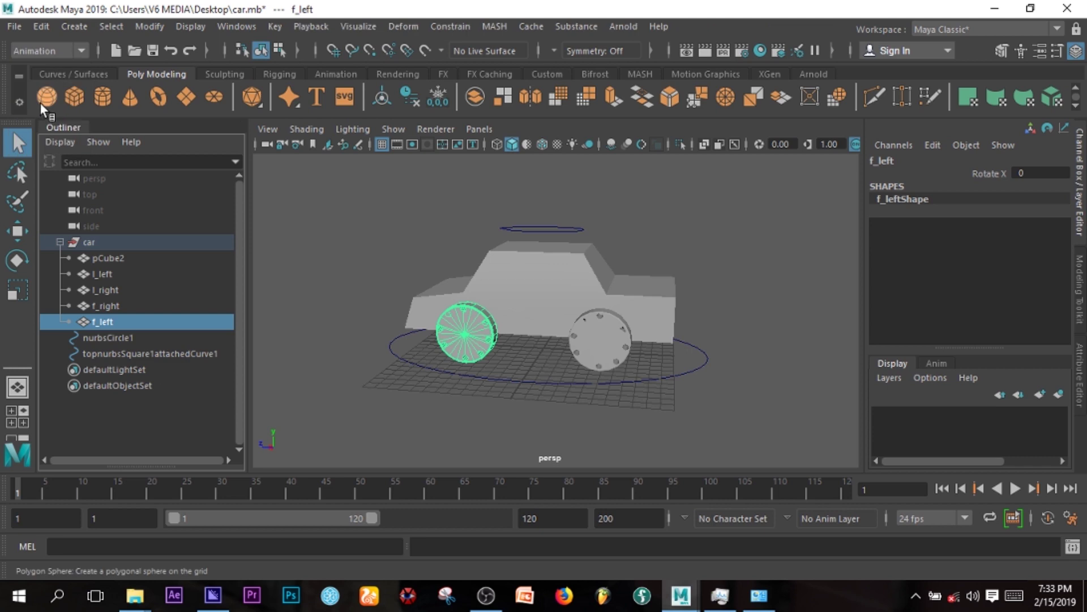
Open Set Driven Key for f_left and load the roof control curve as the driver
{"action": "left_click", "coordinate": [278, 27]}
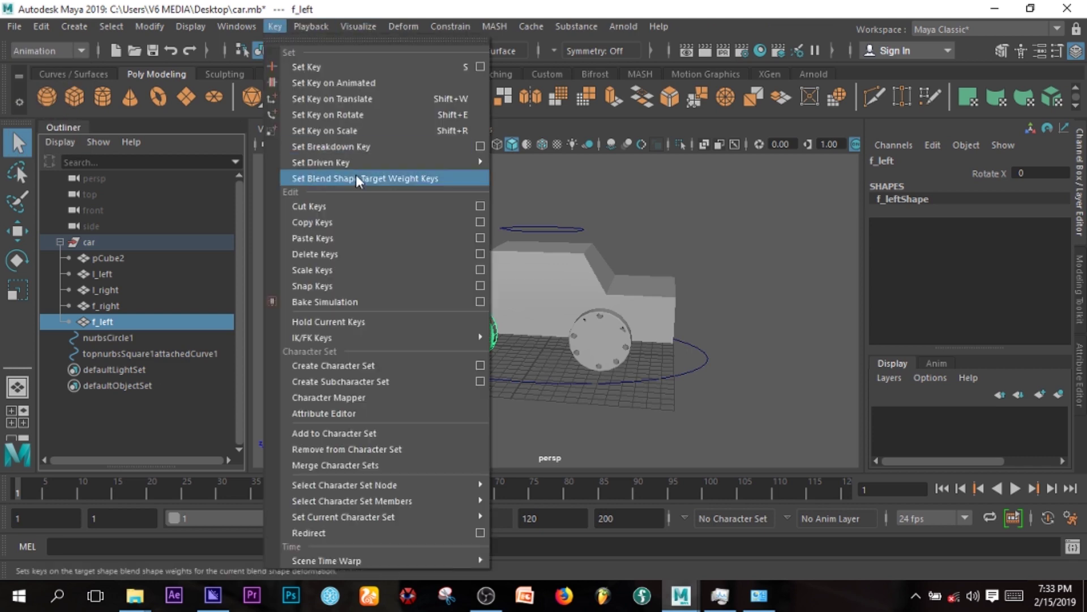
{"action": "mouse_move", "coordinate": [352, 162]}
{"action": "left_click", "coordinate": [614, 176]}
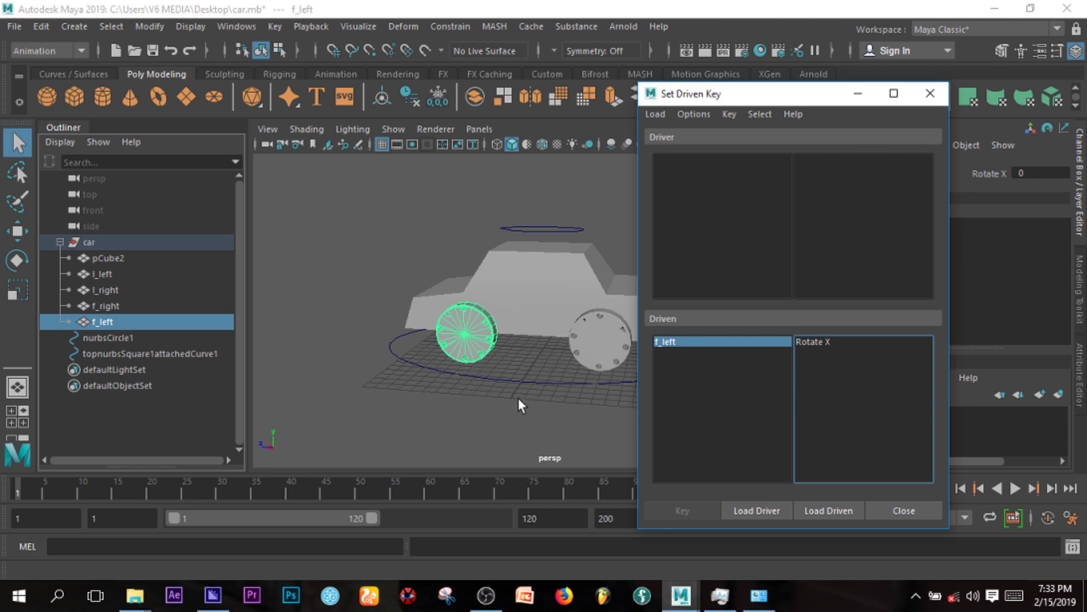
{"action": "left_click", "coordinate": [579, 229]}
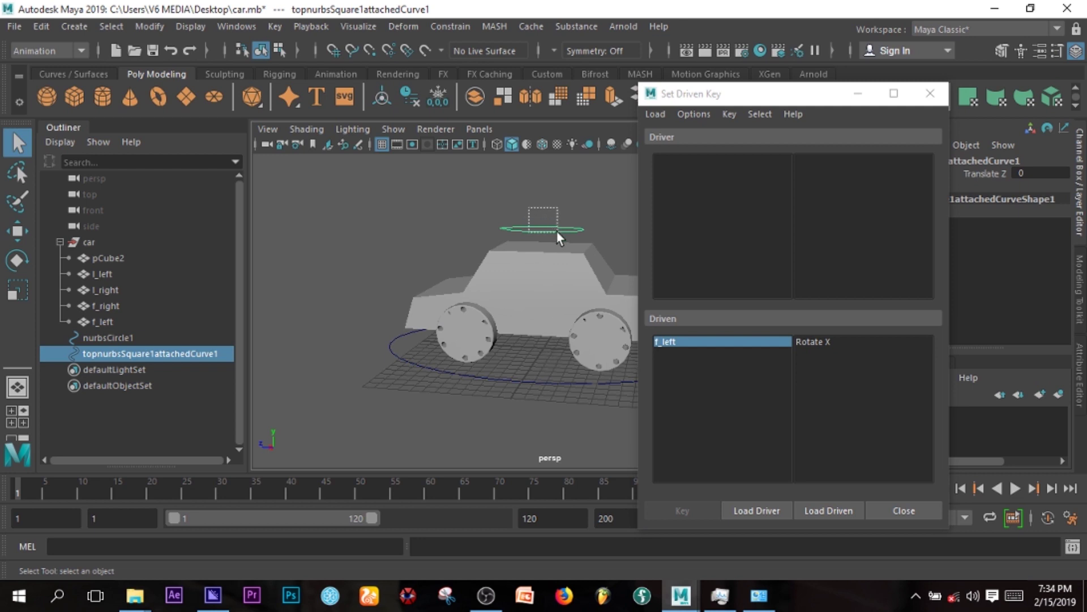
{"action": "left_click", "coordinate": [759, 511]}
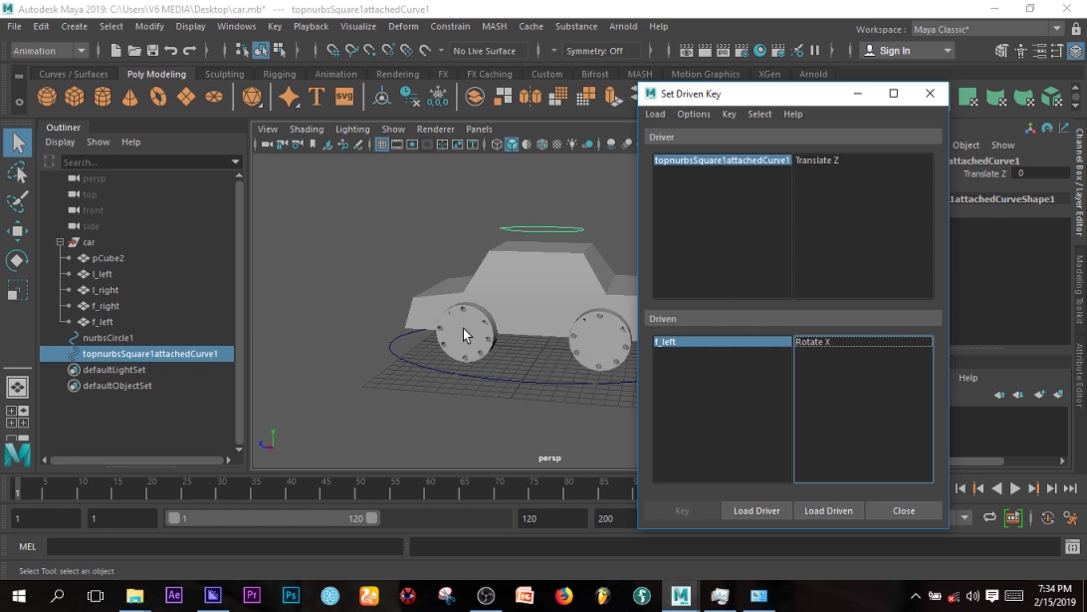
Load rear wheel l_left as the driven object, with the roof control curve as the driver
{"action": "left_click", "coordinate": [103, 272]}
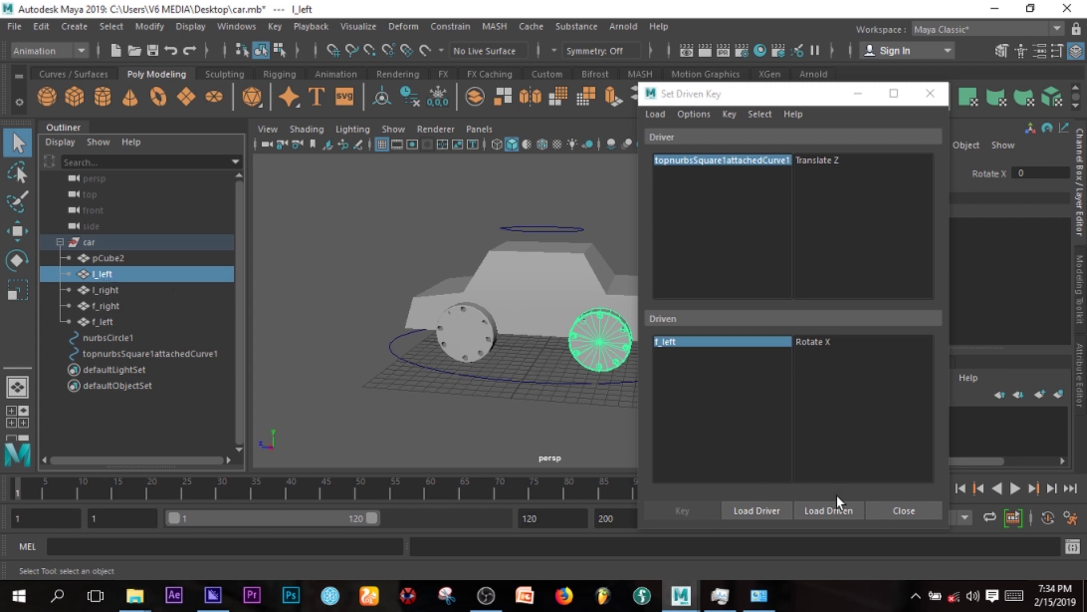
{"action": "left_click", "coordinate": [838, 511]}
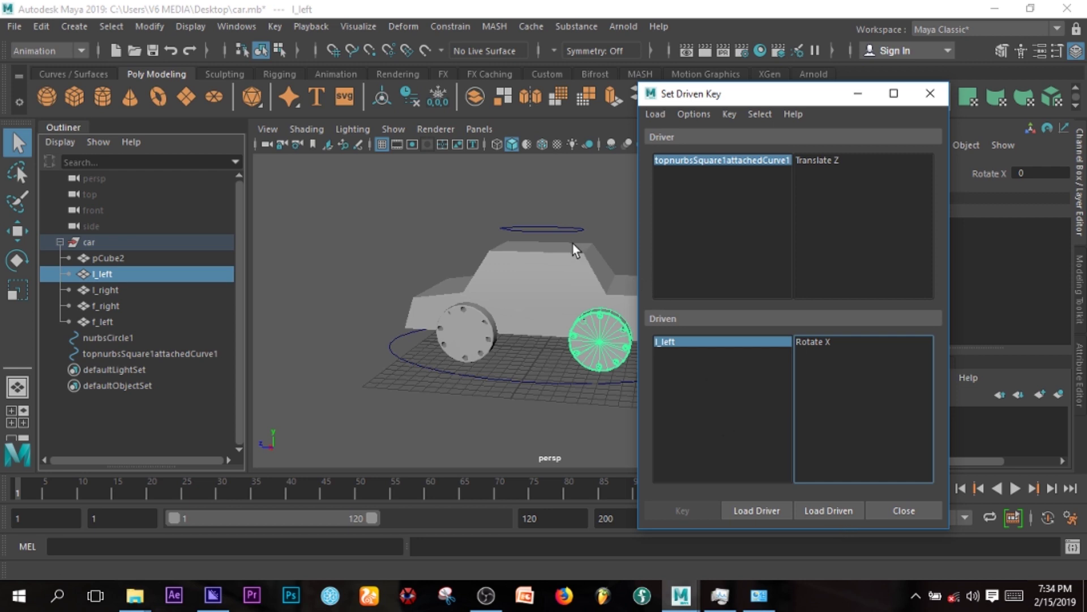
{"action": "left_click", "coordinate": [558, 230]}
{"action": "left_click", "coordinate": [599, 346]}
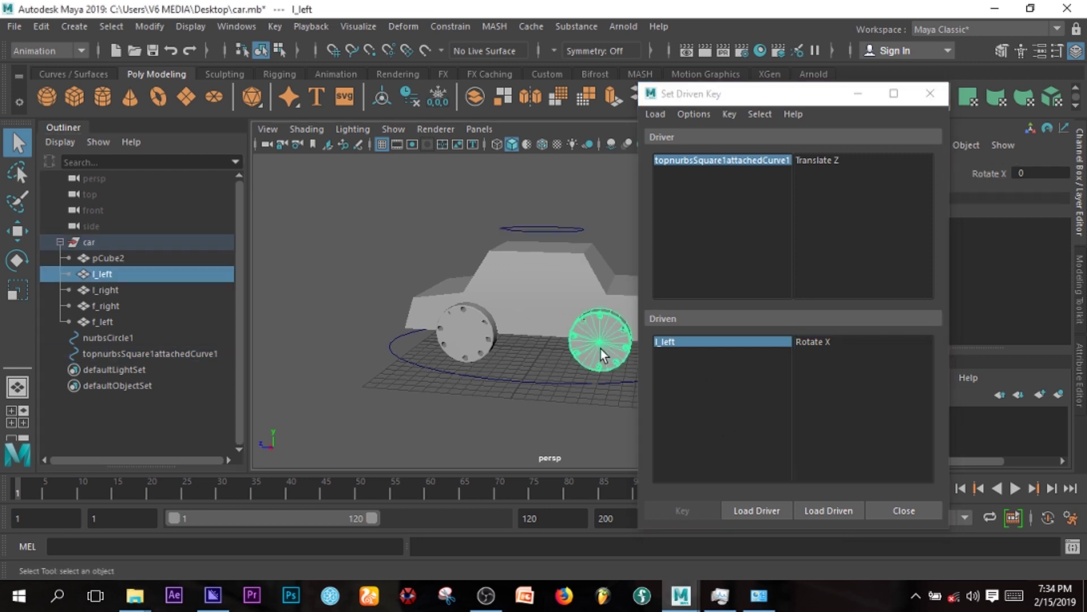
{"action": "left_click", "coordinate": [556, 230]}
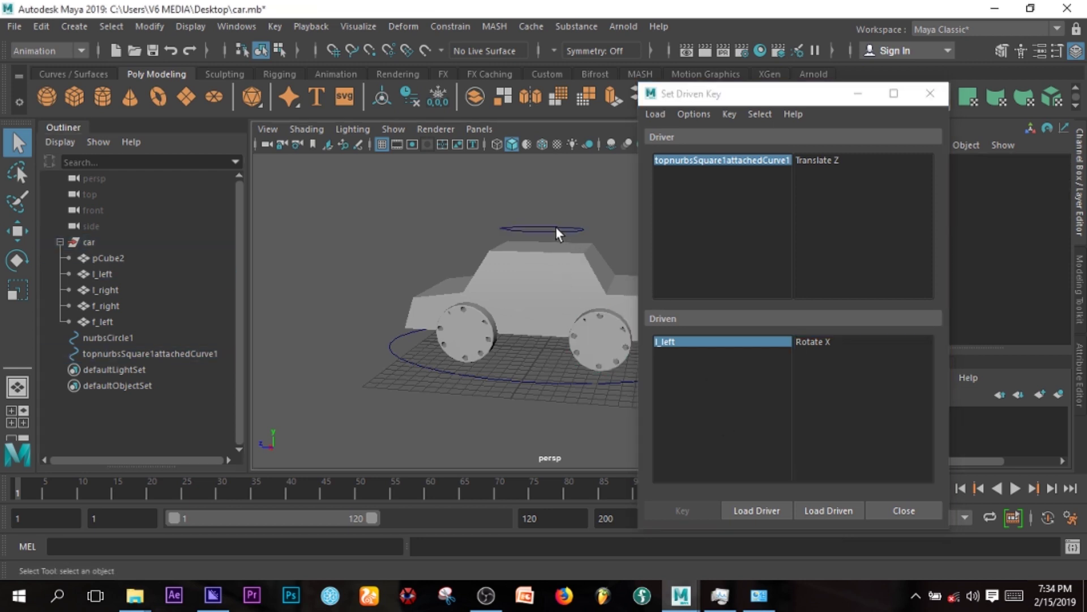
{"action": "left_click", "coordinate": [594, 340]}
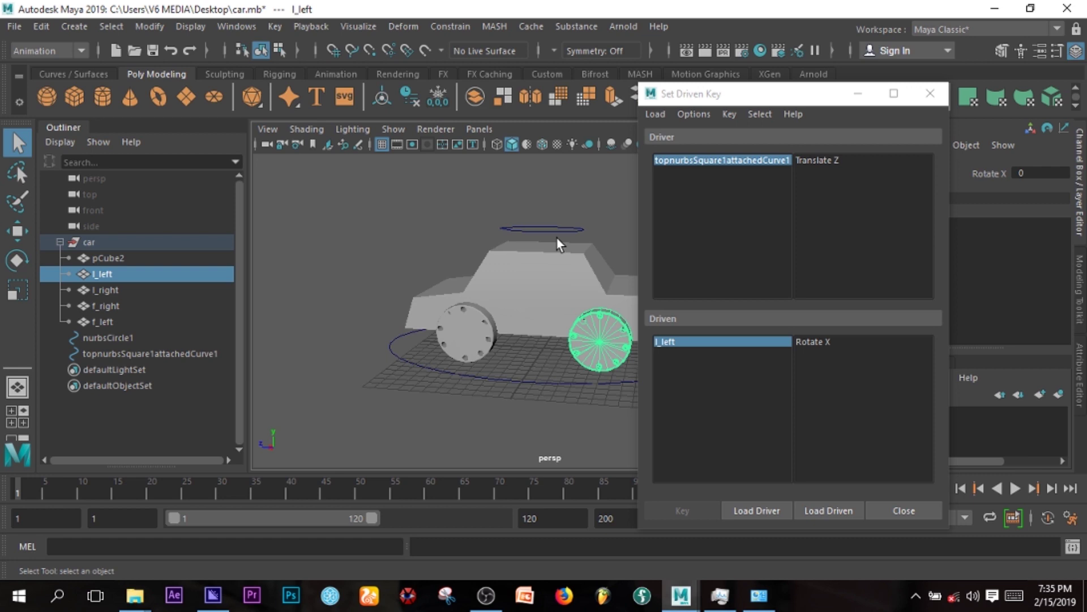
{"action": "left_click_drag", "start_coordinate": [722, 105], "coordinate": [780, 106]}
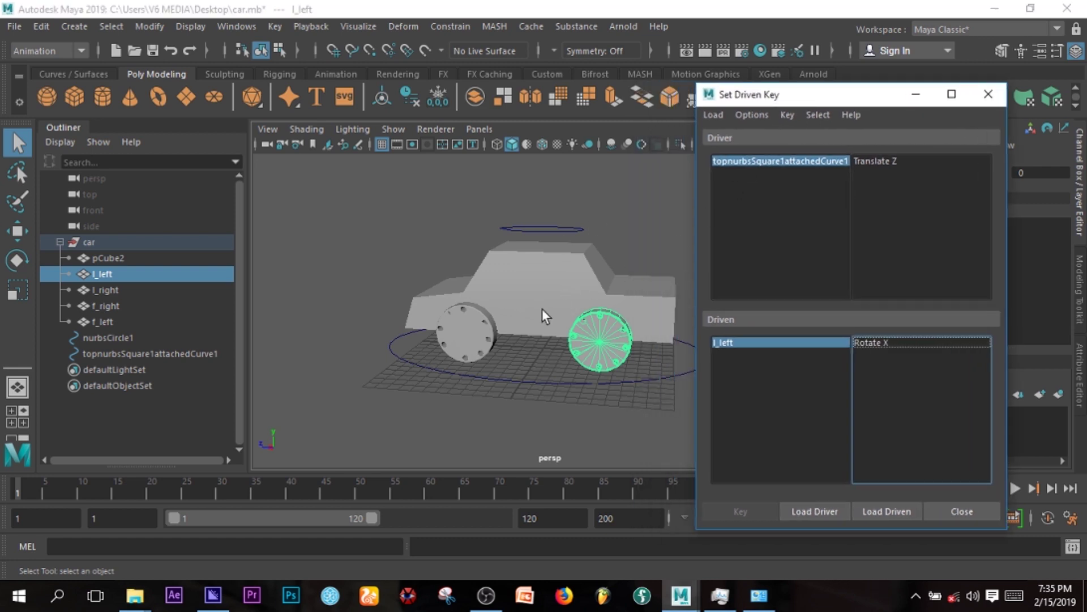
Clear the selection and maximise the front view
{"action": "left_click", "coordinate": [634, 197]}
{"action": "key", "text": "space"}
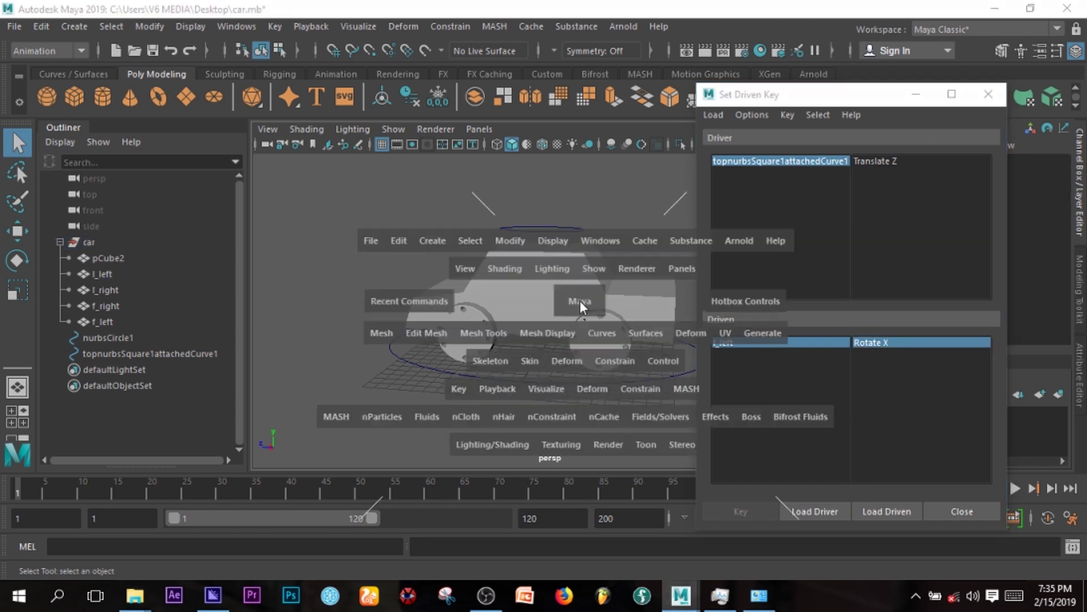
{"action": "key", "text": "space"}
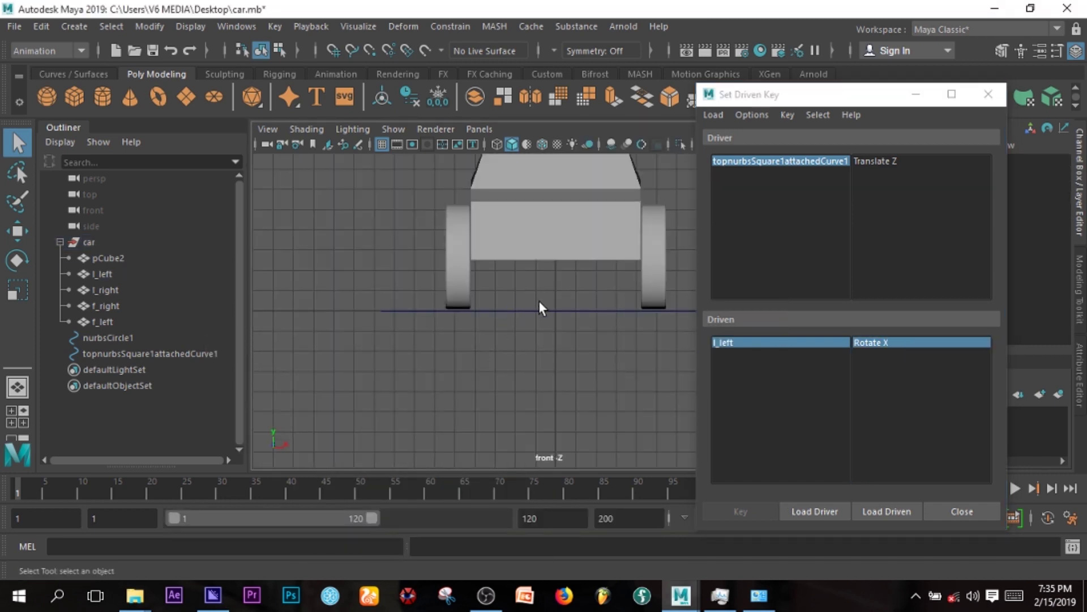
Measure the l_left wheel's height with the Distance Tool, vertex-snapped, reading 5.17606
{"action": "left_click", "coordinate": [75, 28]}
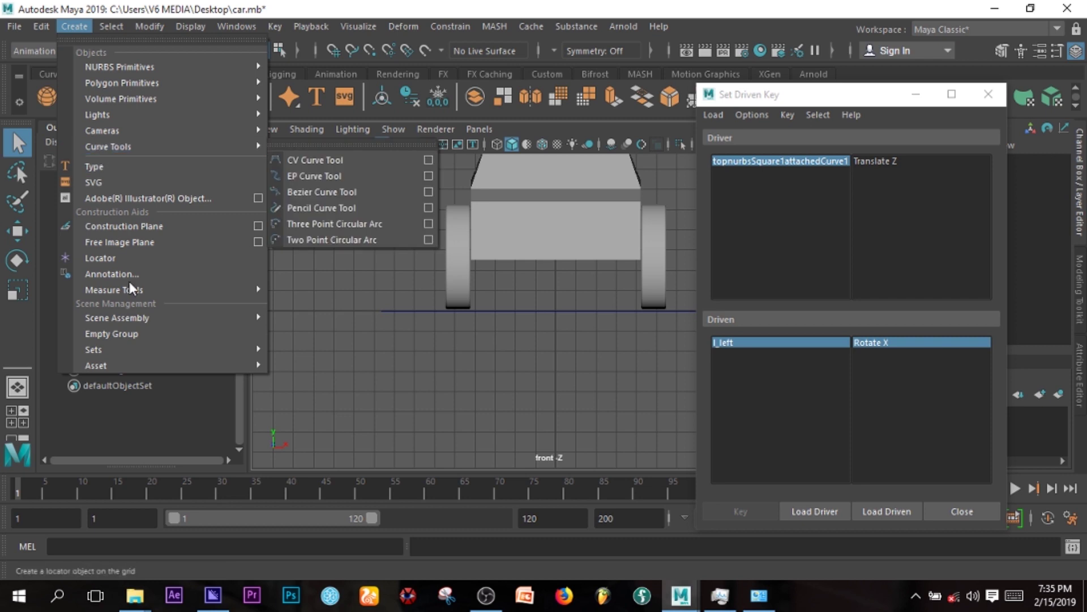
{"action": "mouse_move", "coordinate": [153, 291]}
{"action": "left_click", "coordinate": [303, 305]}
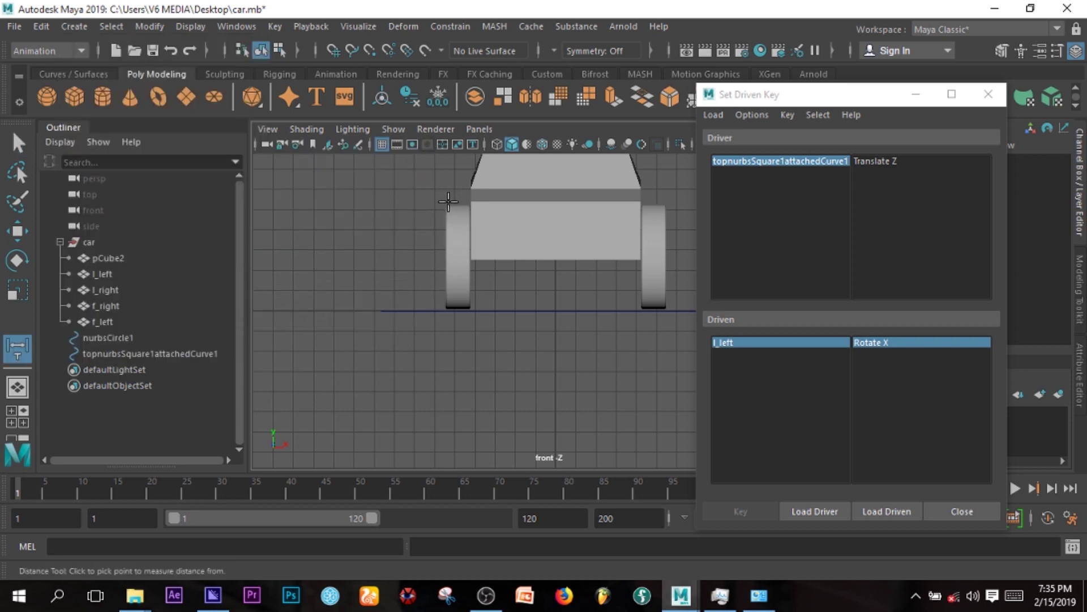
{"action": "scroll", "coordinate": [442, 205], "scroll_direction": "up", "scroll_amount": 3}
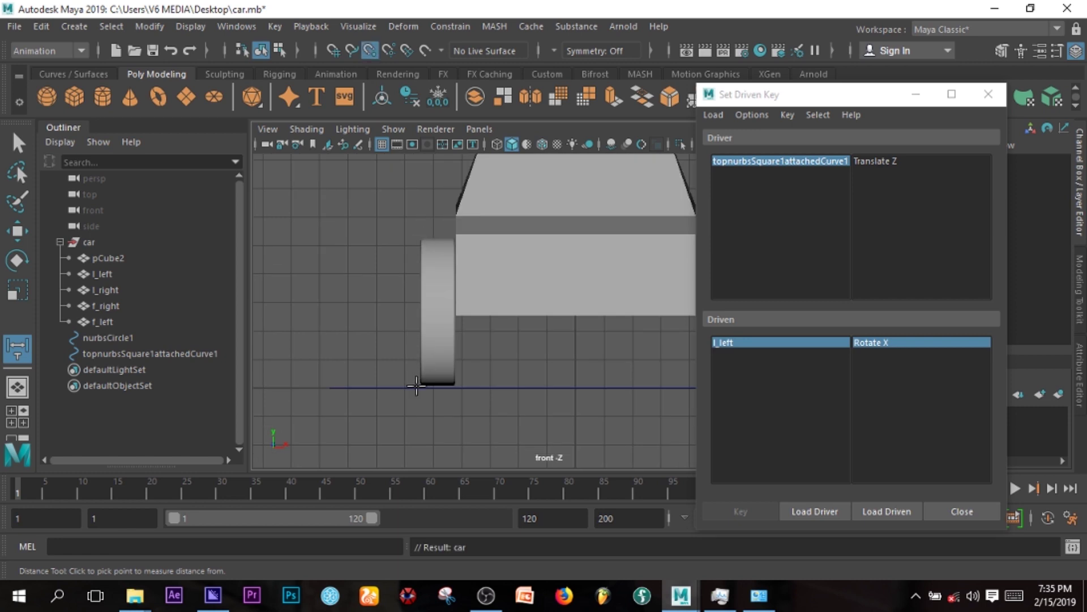
{"action": "key", "text": "v"}
{"action": "left_click", "coordinate": [421, 387]}
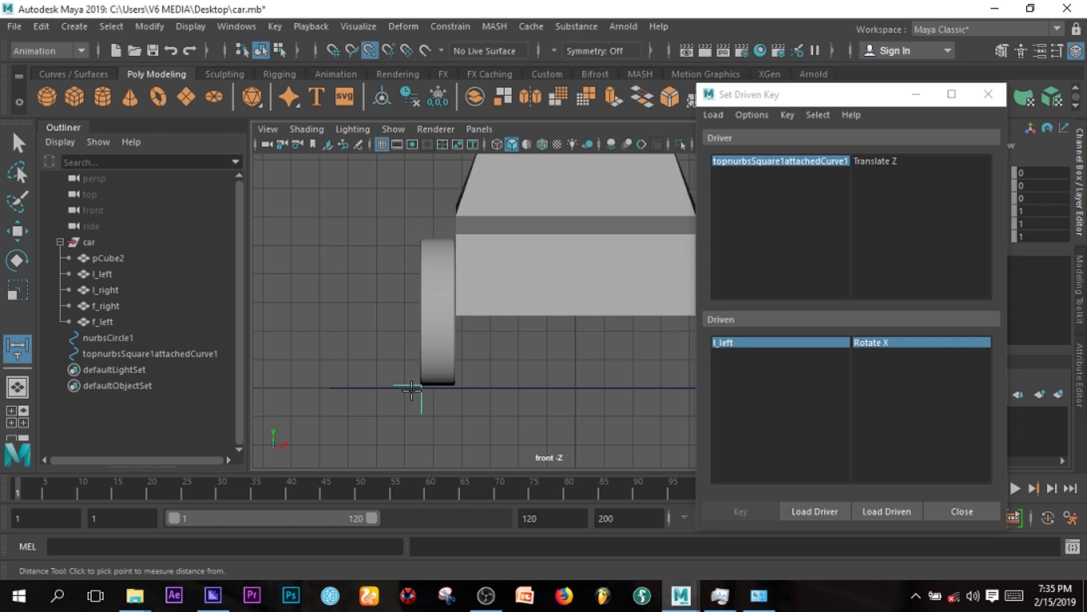
{"action": "left_click", "coordinate": [412, 391]}
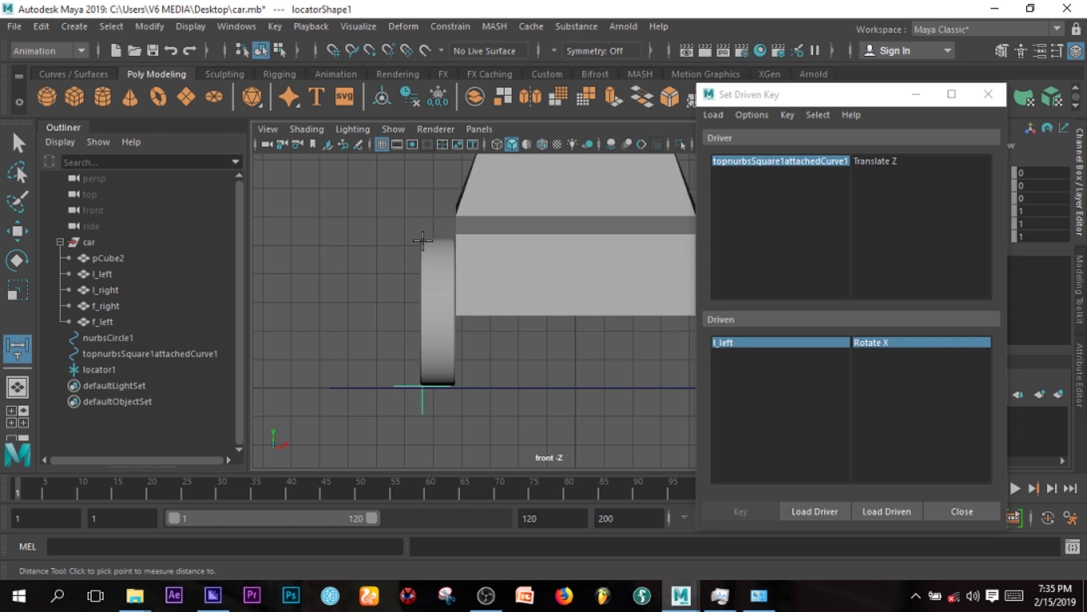
{"action": "left_click", "coordinate": [423, 236]}
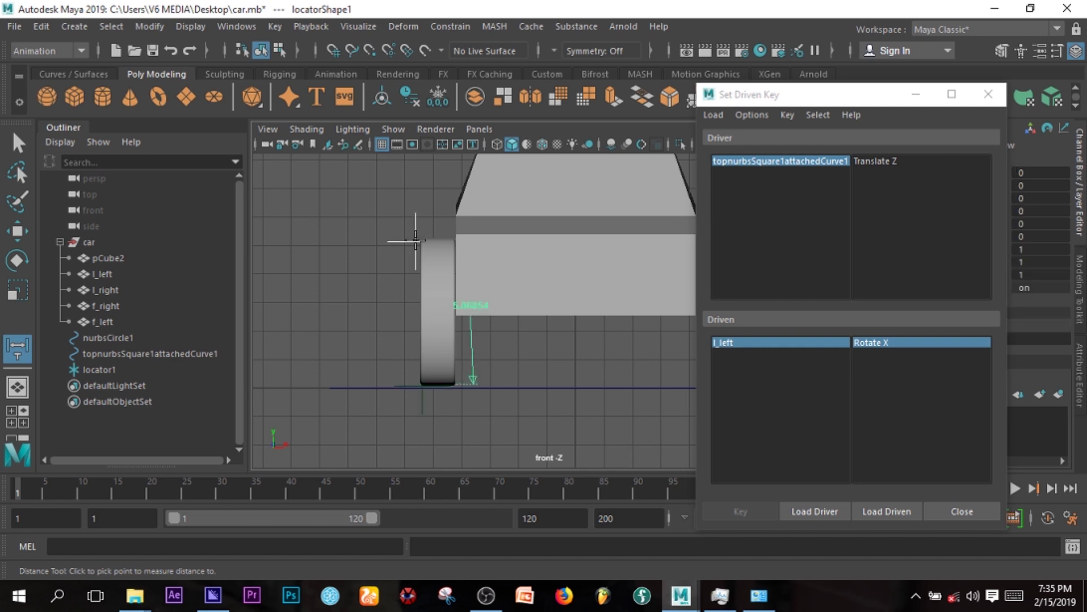
{"action": "mouse_move", "coordinate": [423, 237]}
{"action": "left_mouse_down"}
{"action": "mouse_move", "coordinate": [446, 259]}
{"action": "mouse_move", "coordinate": [433, 262]}
{"action": "mouse_move", "coordinate": [425, 237]}
{"action": "left_mouse_up"}
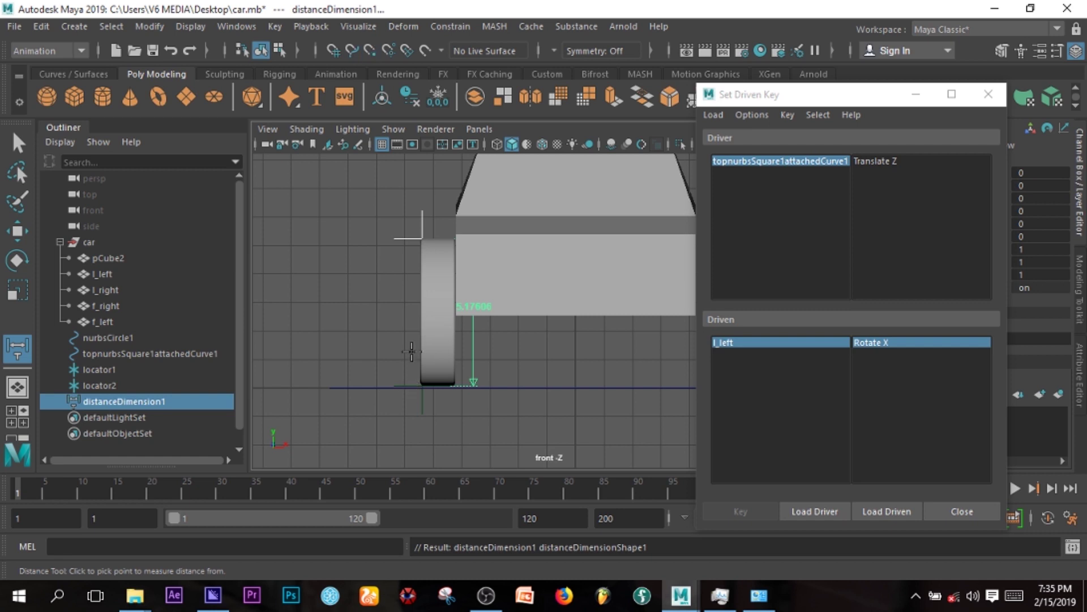
Move locator1, locator2 and distanceDimension1 to the left of the wheel along X
{"action": "key", "text": "w"}
{"action": "left_click_drag", "start_coordinate": [393, 267], "coordinate": [399, 389]}
{"action": "left_click", "coordinate": [386, 326]}
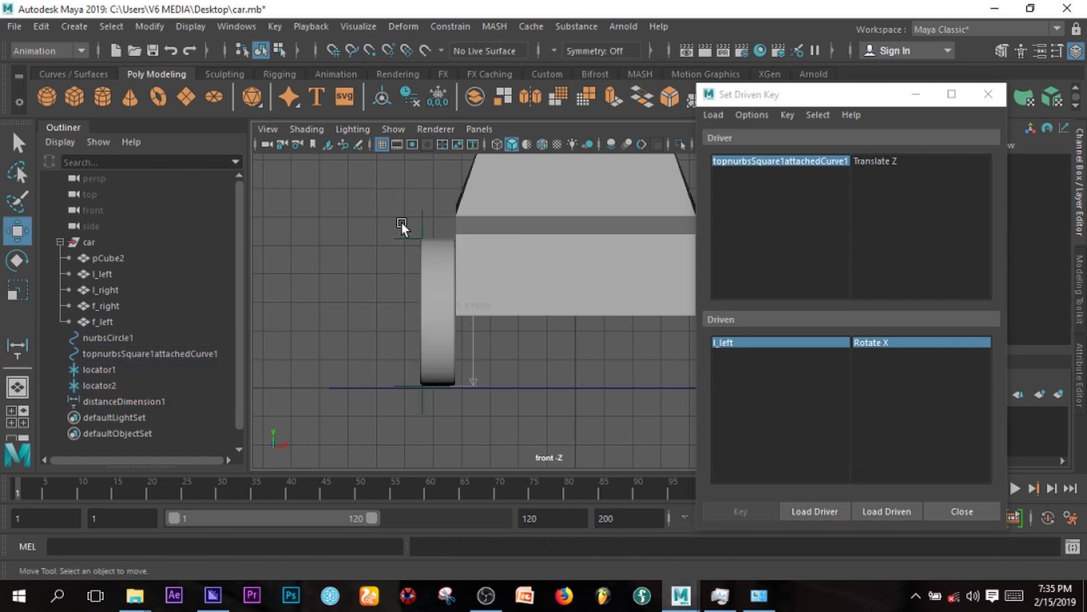
{"action": "left_click_drag", "start_coordinate": [402, 223], "coordinate": [402, 378]}
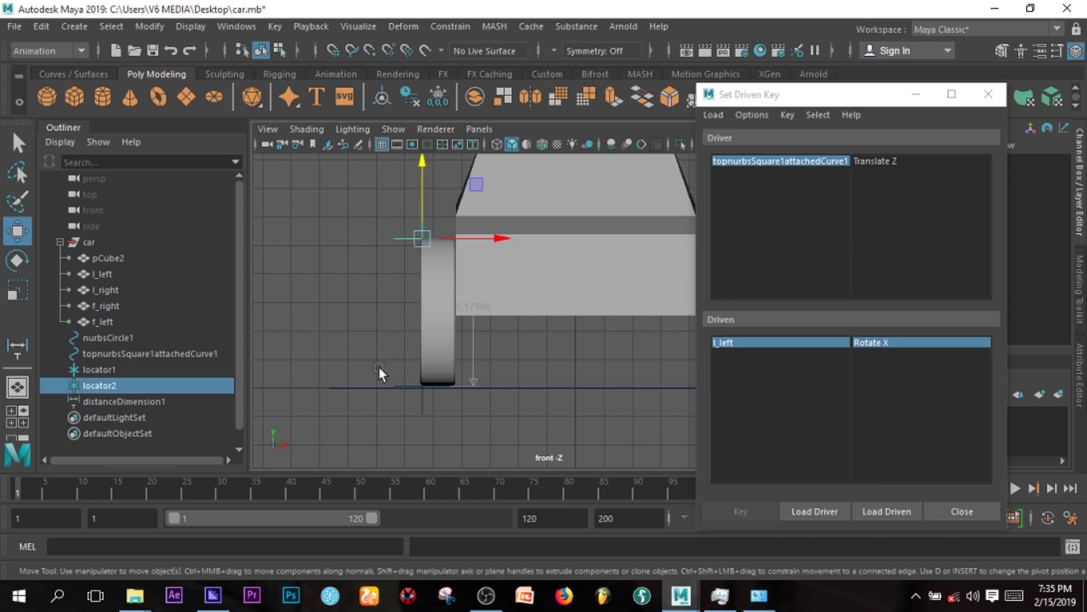
{"action": "left_click", "coordinate": [111, 374]}
{"action": "left_click", "coordinate": [110, 401], "text": "shift"}
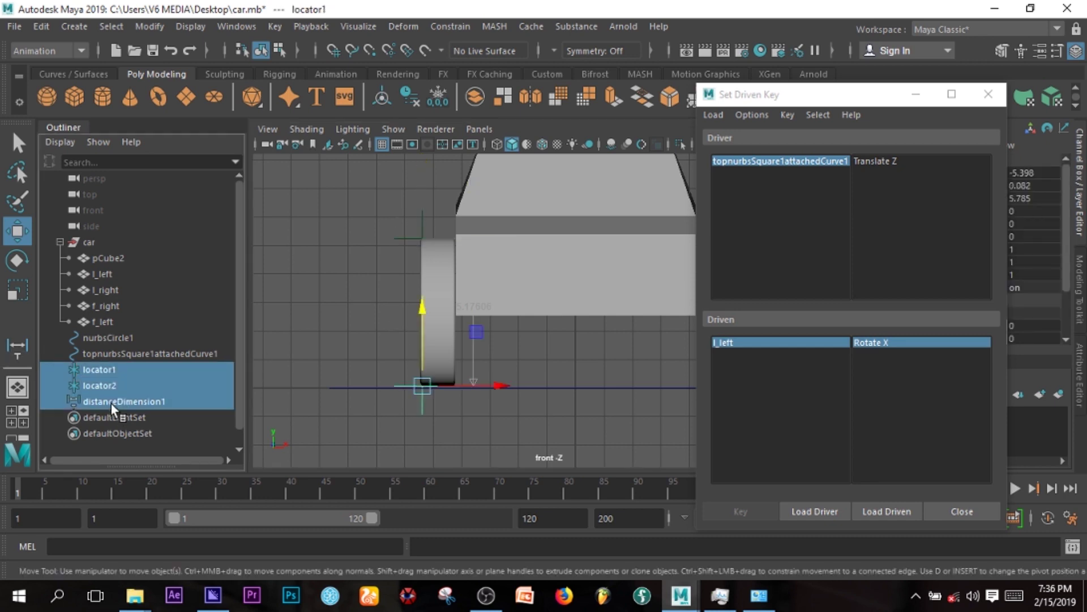
{"action": "left_click_drag", "start_coordinate": [654, 386], "coordinate": [518, 389]}
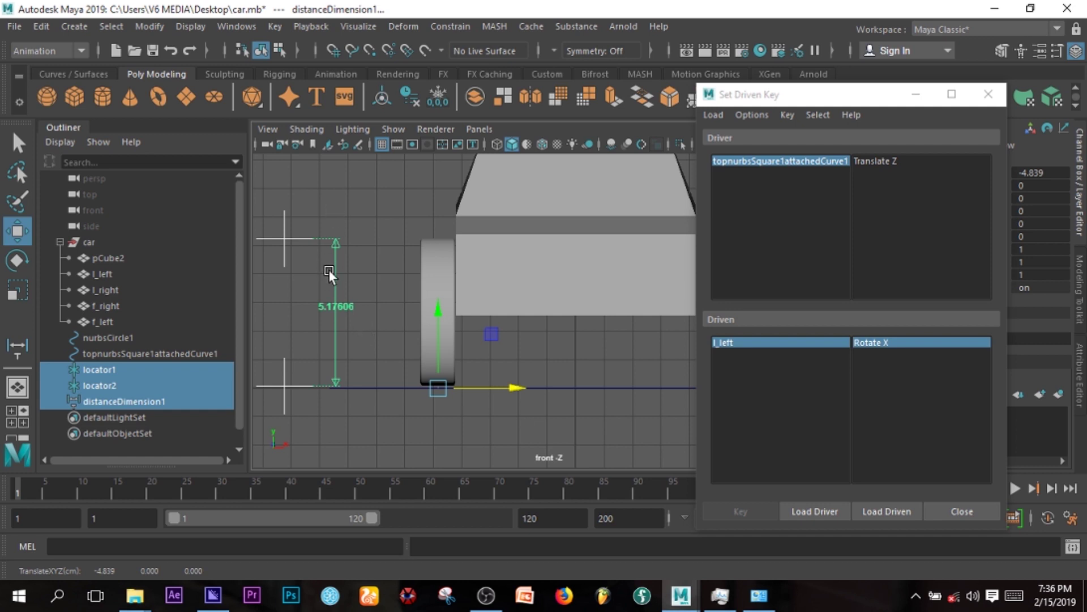
{"action": "left_click", "coordinate": [438, 261]}
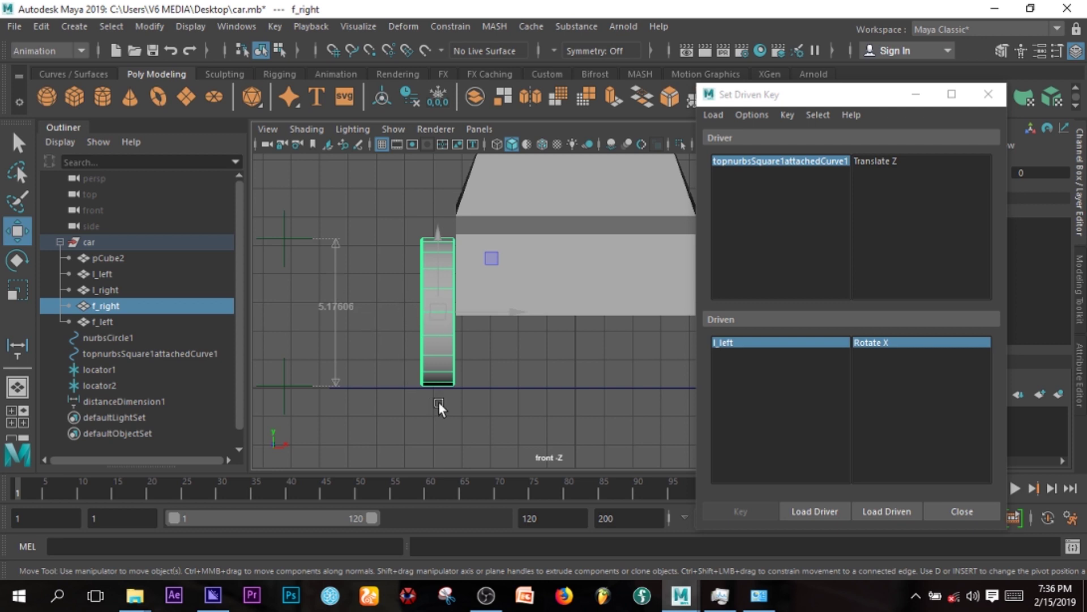
Choose Translate Z as the driver attribute and Rotate X as the driven attribute
{"action": "left_click", "coordinate": [878, 161]}
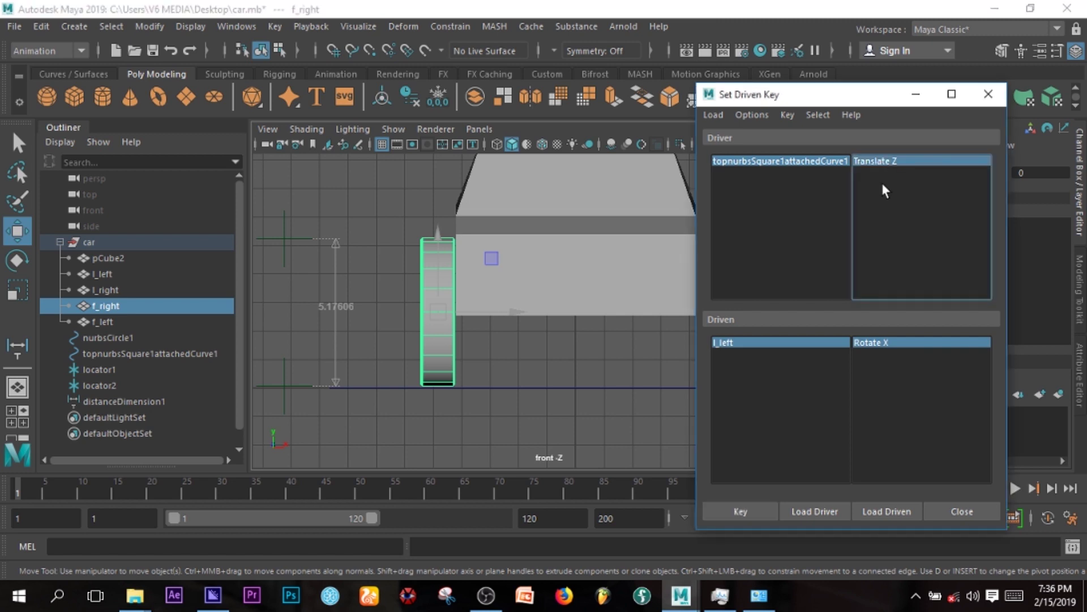
{"action": "left_click", "coordinate": [882, 343]}
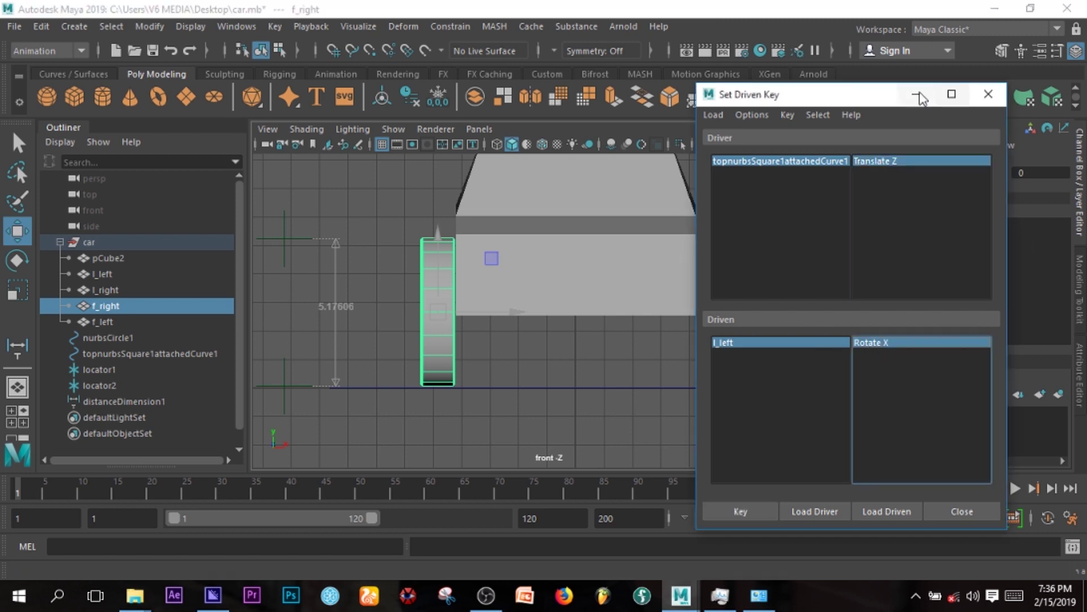
{"action": "left_click_drag", "start_coordinate": [889, 94], "coordinate": [761, 108]}
{"action": "left_click", "coordinate": [613, 526]}
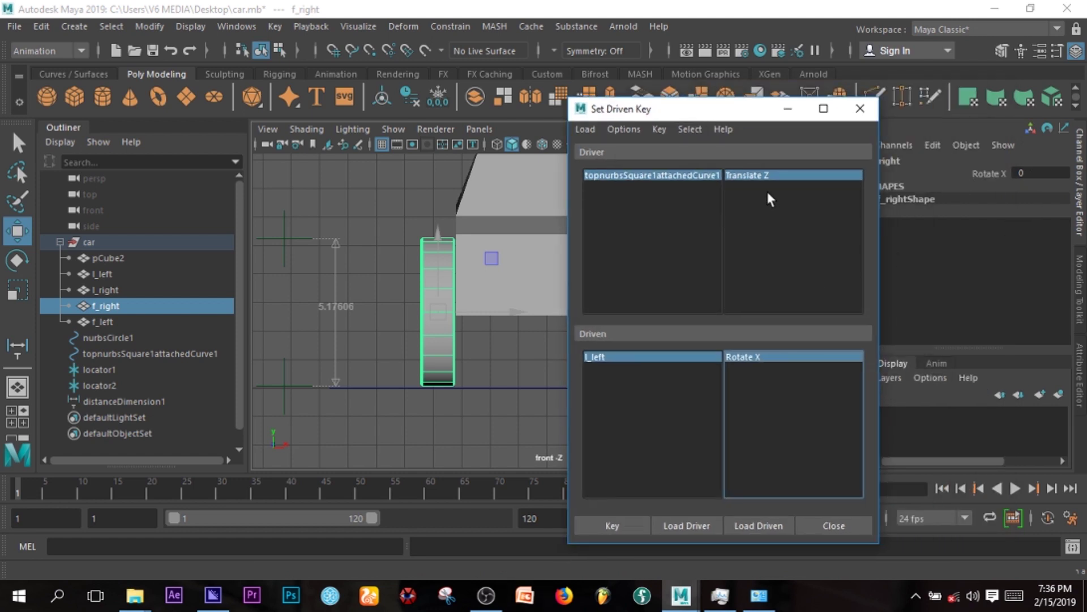
{"action": "scroll", "coordinate": [493, 284], "scroll_direction": "down", "scroll_amount": 2}
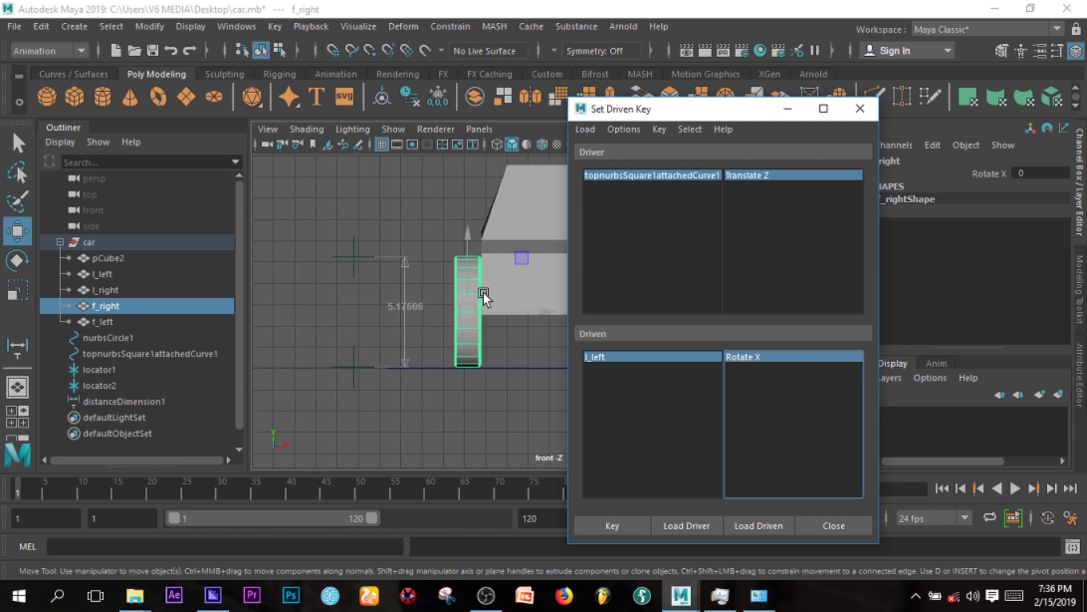
Key Translate Z 0 to Rotate X 0 with topnurbsSquare1attachedCurve1 selected, then check l_left
{"action": "left_click", "coordinate": [151, 353]}
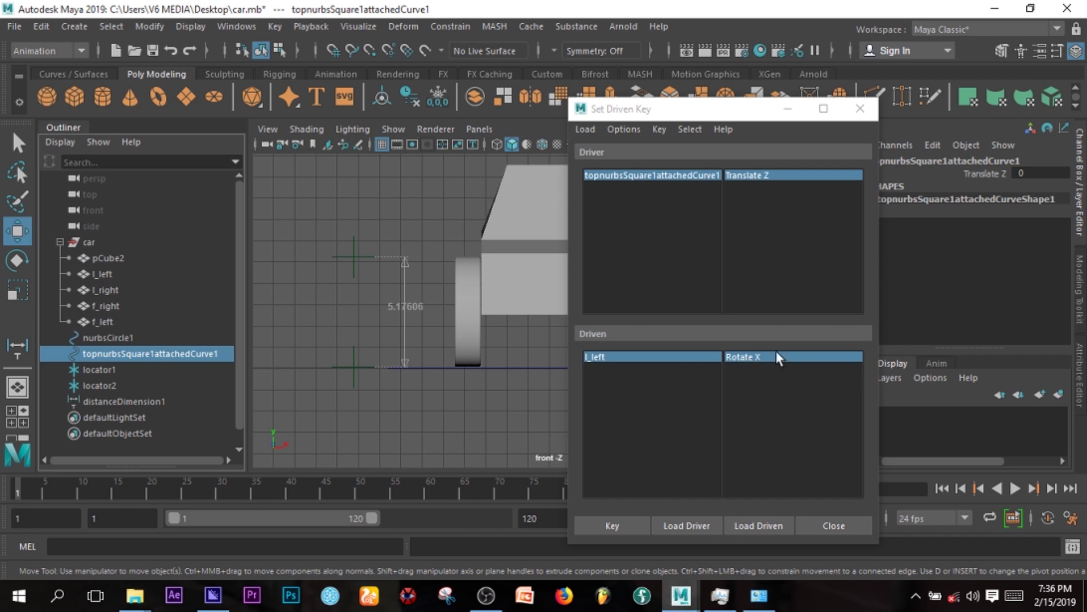
{"action": "left_click", "coordinate": [624, 525]}
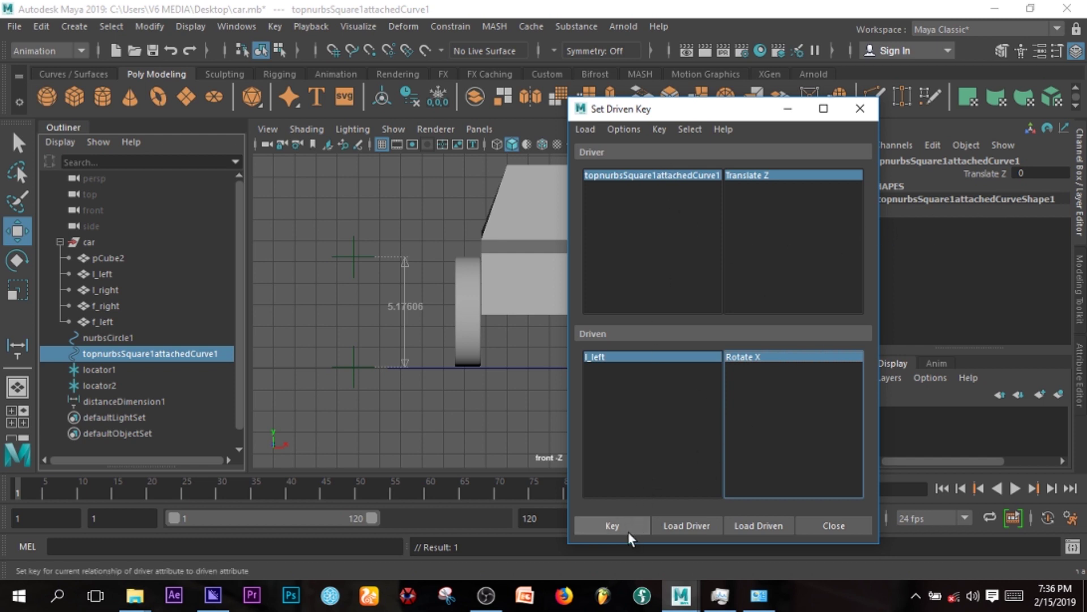
{"action": "left_click", "coordinate": [105, 273]}
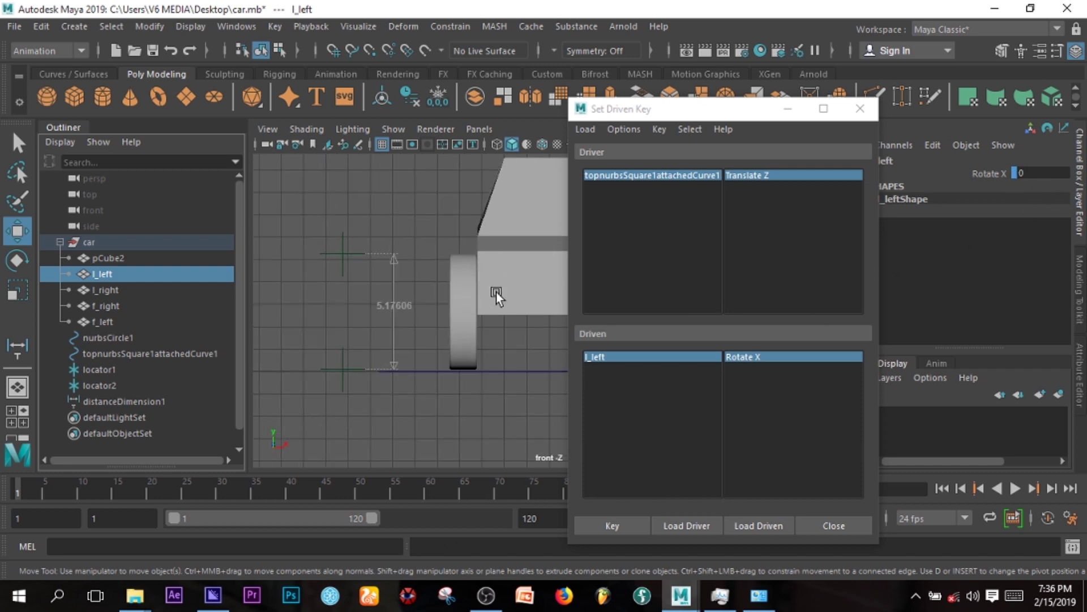
{"action": "scroll", "coordinate": [505, 329], "scroll_direction": "down", "scroll_amount": 3}
Zoom out, move the Set Driven Key window aside and maximise the perspective view
{"action": "middle_click_drag", "start_coordinate": [509, 323], "coordinate": [359, 396], "text": "alt"}
{"action": "key", "text": "space"}
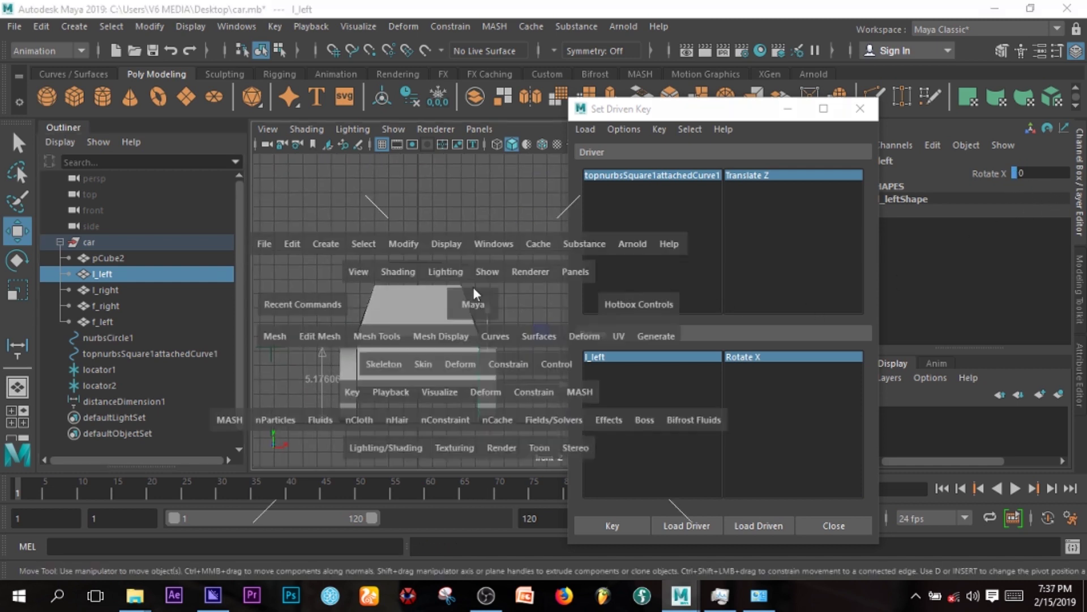
{"action": "key", "text": "space"}
{"action": "key", "text": "space"}
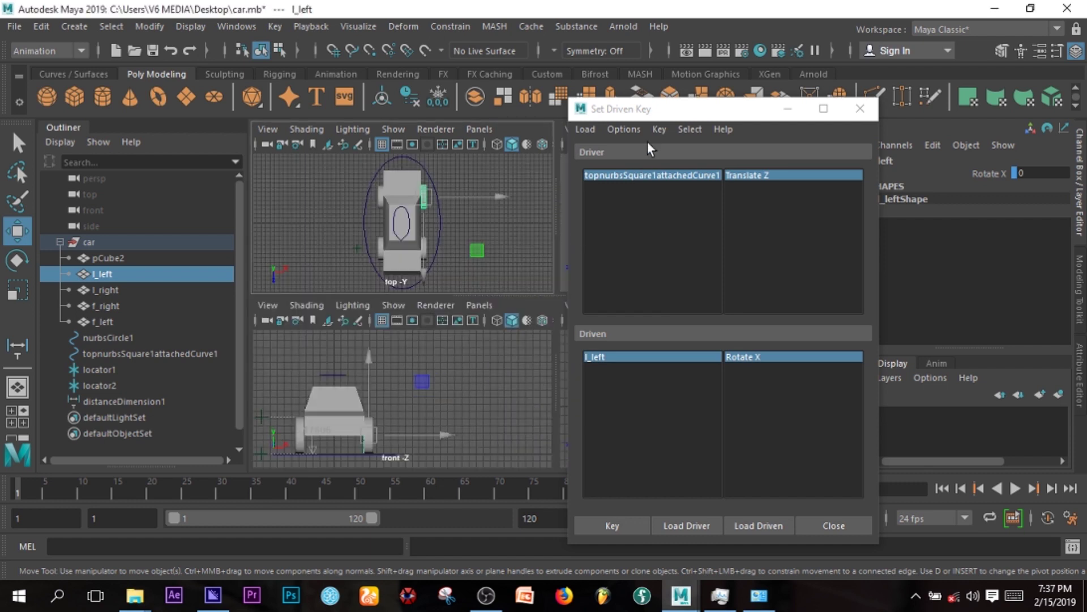
{"action": "left_click_drag", "start_coordinate": [648, 108], "coordinate": [213, 161]}
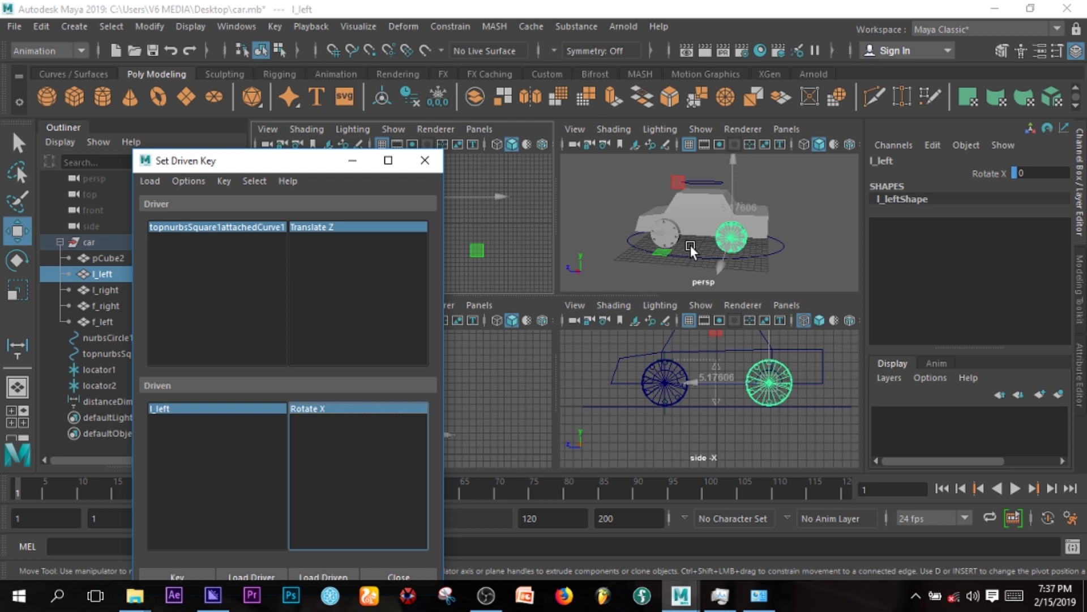
{"action": "left_click", "coordinate": [797, 223]}
{"action": "key", "text": "space"}
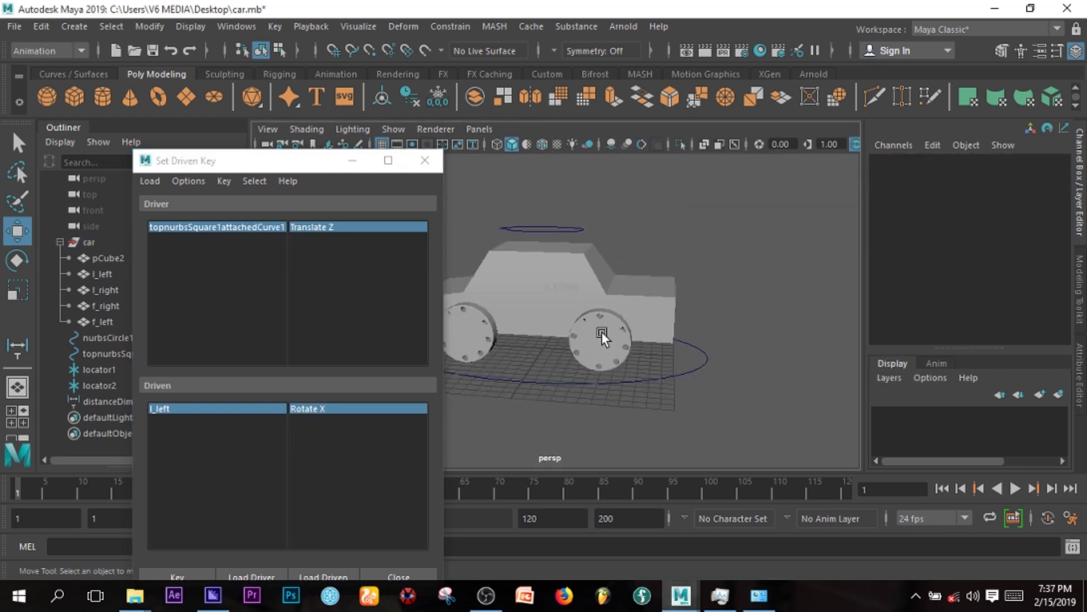
Select the l_left wheel, then the control curve, and start editing its Translate Z
{"action": "left_click", "coordinate": [602, 331]}
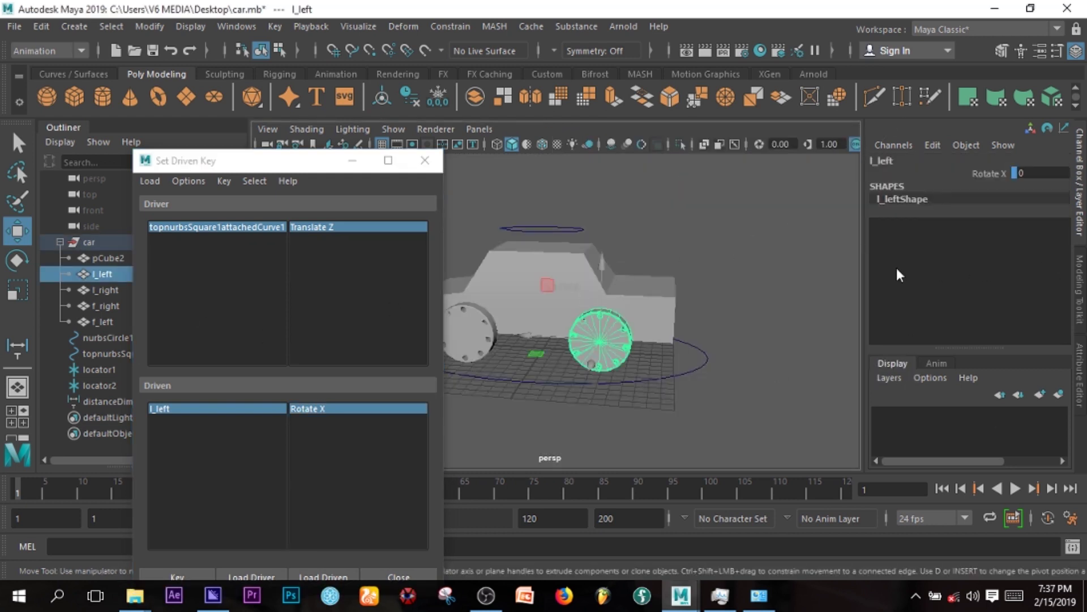
{"action": "left_click", "coordinate": [544, 229]}
{"action": "scroll", "coordinate": [698, 290], "scroll_direction": "down", "scroll_amount": 3}
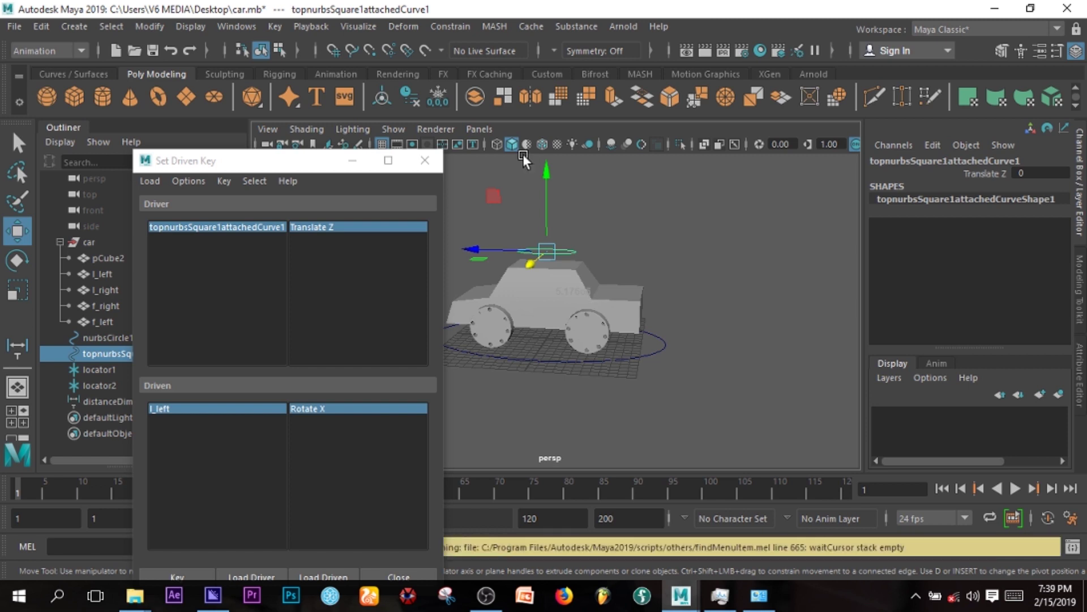
{"action": "left_click", "coordinate": [1040, 173]}
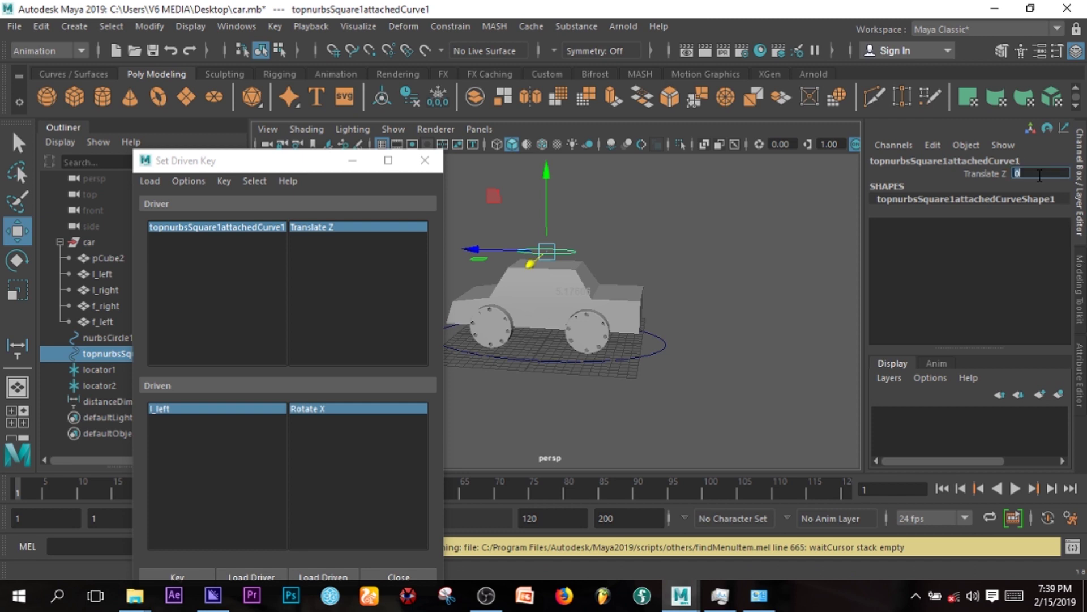
Set the control curve's Translate Z to 16.2611
{"action": "type", "text": "16.2611"}
{"action": "key", "text": "Return"}
{"action": "key", "text": "Return"}
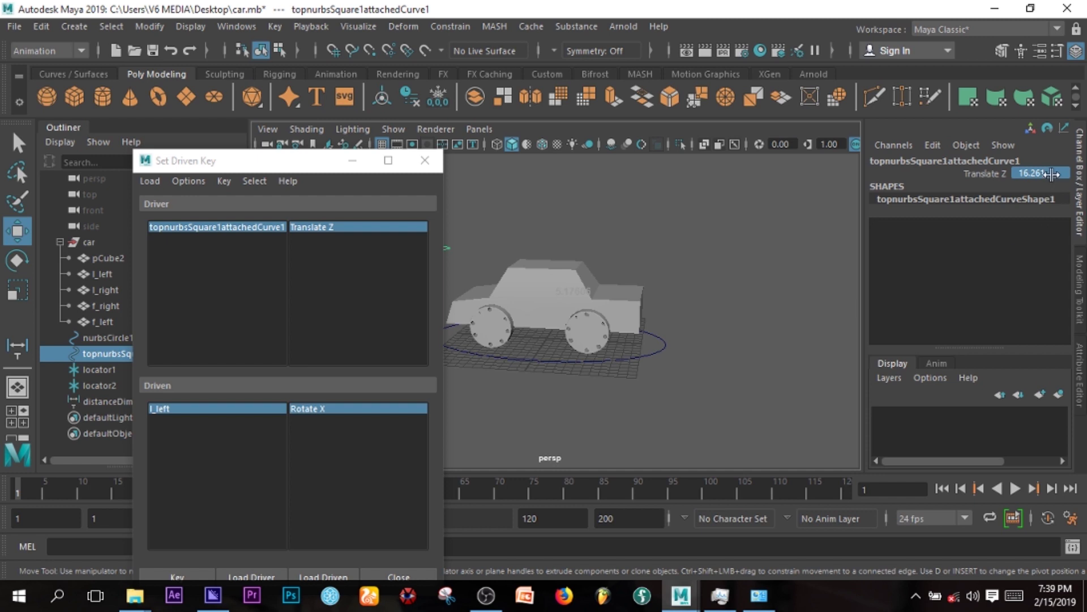
{"action": "left_click_drag", "start_coordinate": [300, 167], "coordinate": [784, 175]}
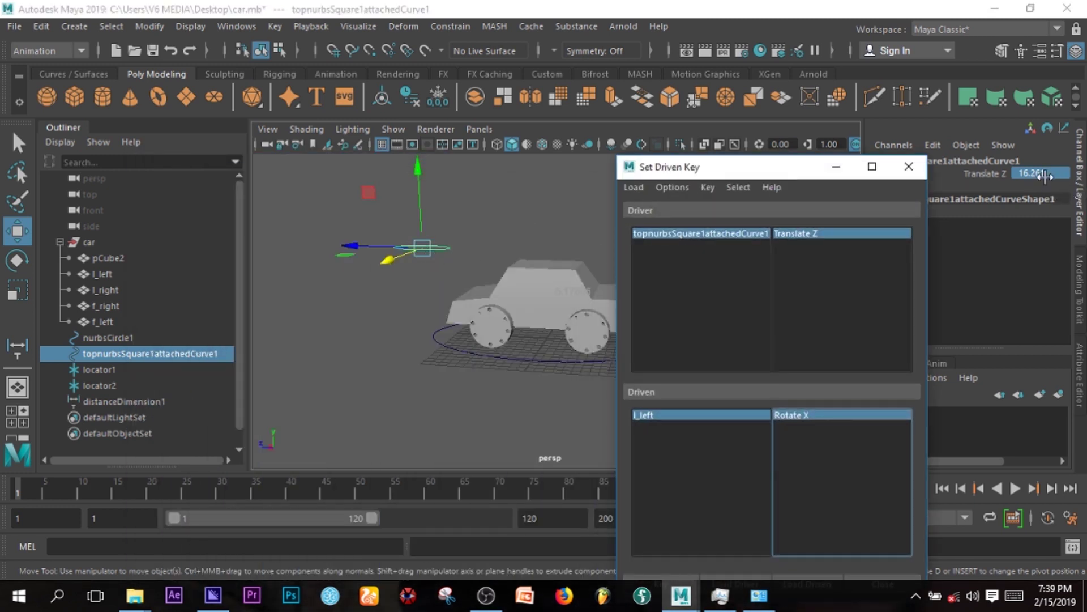
Set l_left's Rotate X to 360 and record the driven key
{"action": "left_click", "coordinate": [103, 274]}
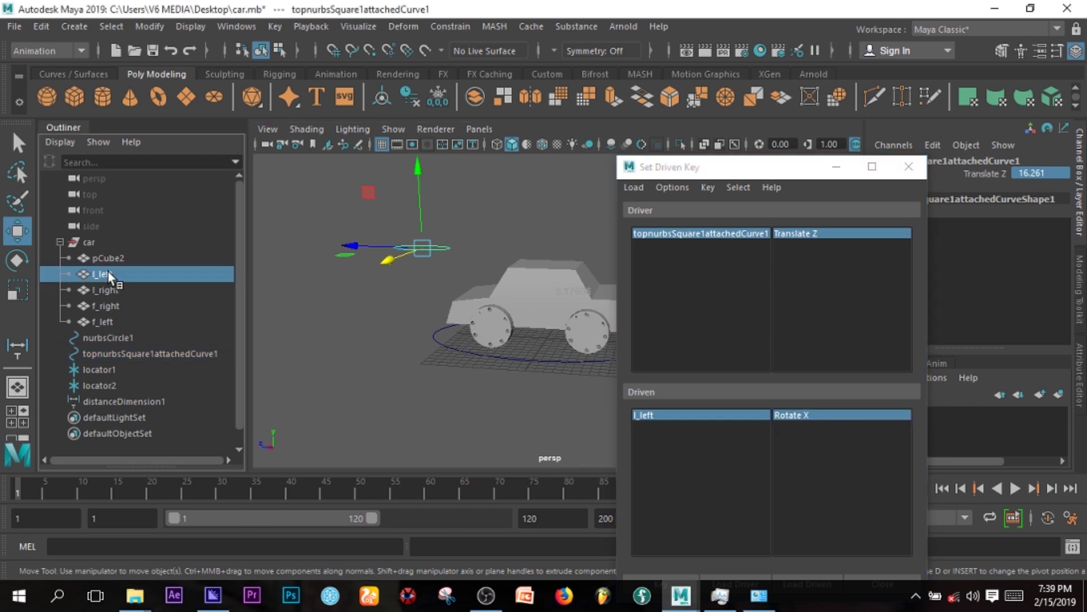
{"action": "left_click", "coordinate": [1046, 174]}
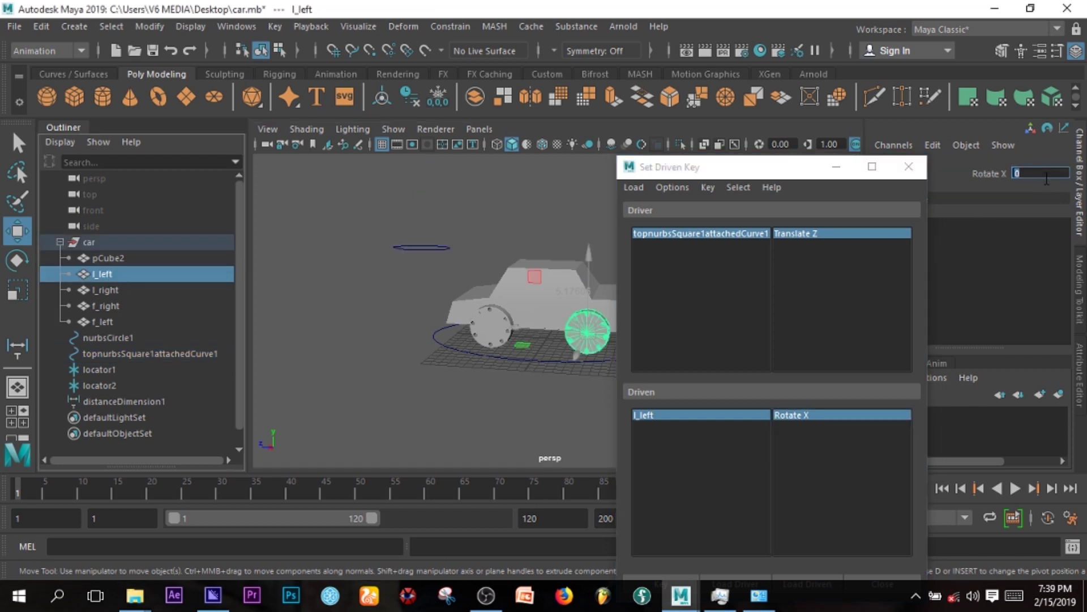
{"action": "type", "text": "3"}
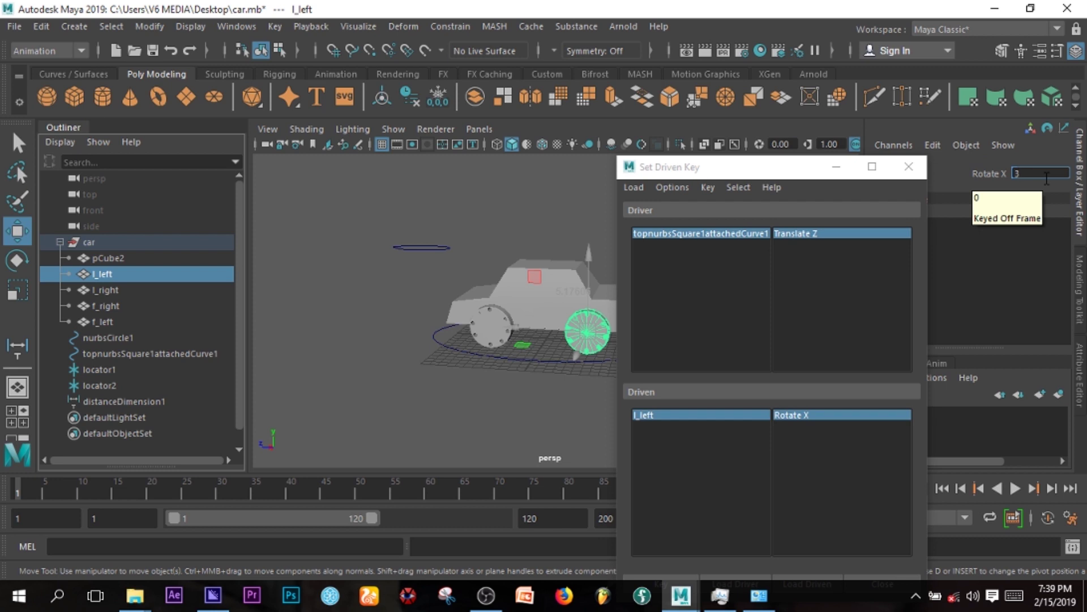
{"action": "type", "text": "60"}
{"action": "key", "text": "Return"}
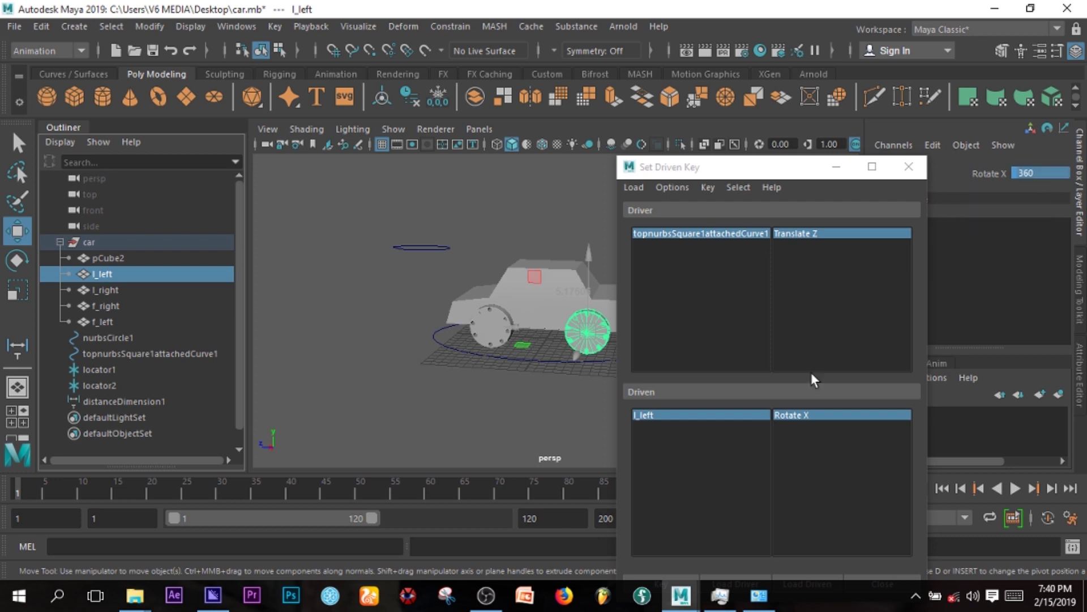
{"action": "left_click_drag", "start_coordinate": [728, 169], "coordinate": [659, 99]}
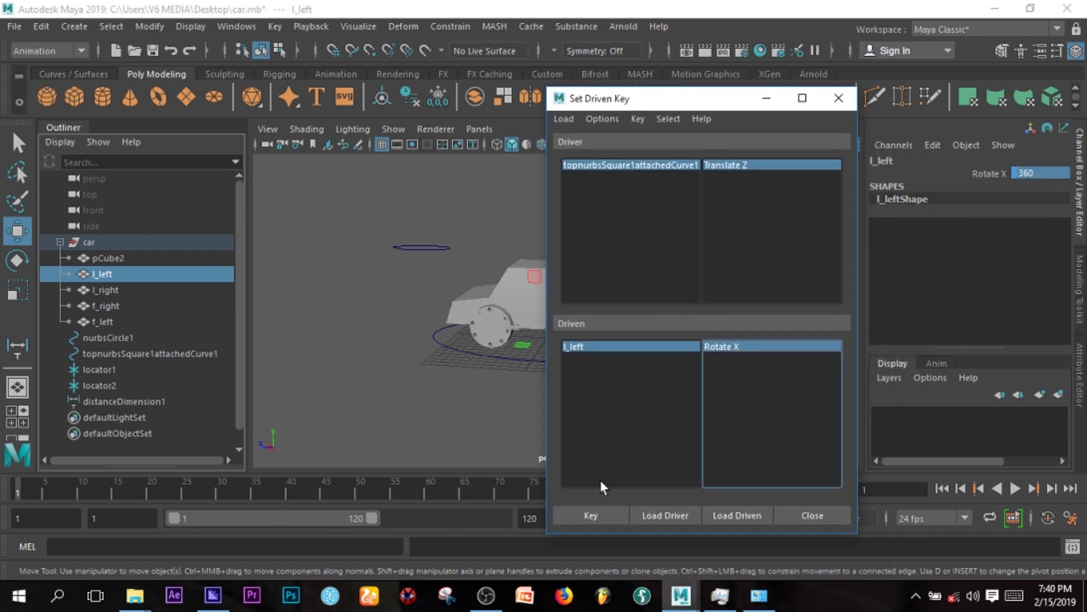
{"action": "left_click", "coordinate": [593, 513]}
Minimise the Set Driven Key window and drag the control curve to test the wheel roll
{"action": "left_click", "coordinate": [767, 99]}
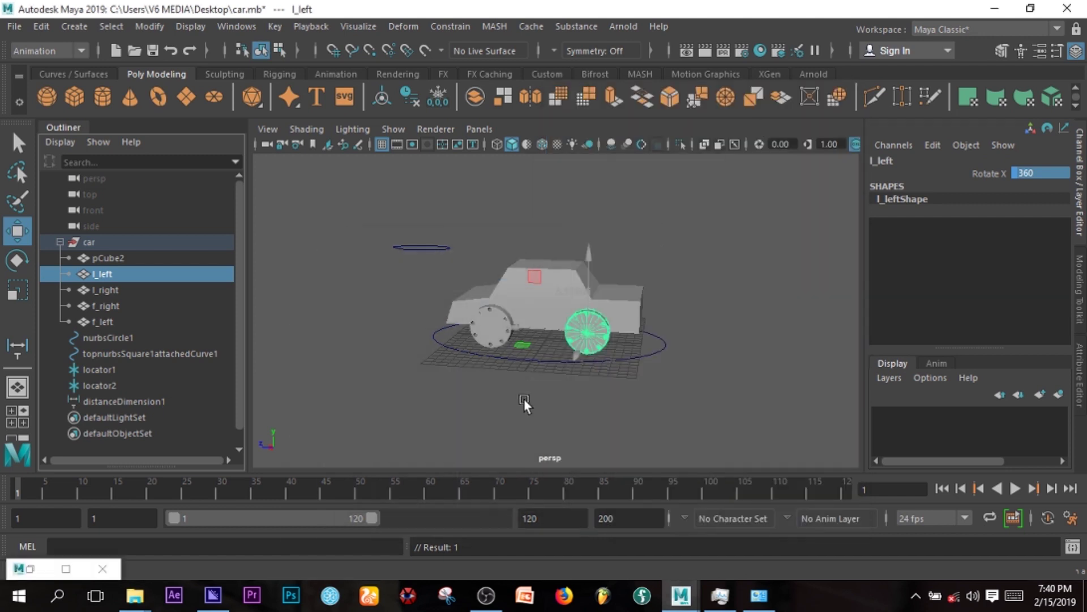
{"action": "left_click", "coordinate": [452, 258]}
{"action": "left_click_drag", "start_coordinate": [354, 240], "coordinate": [450, 306]}
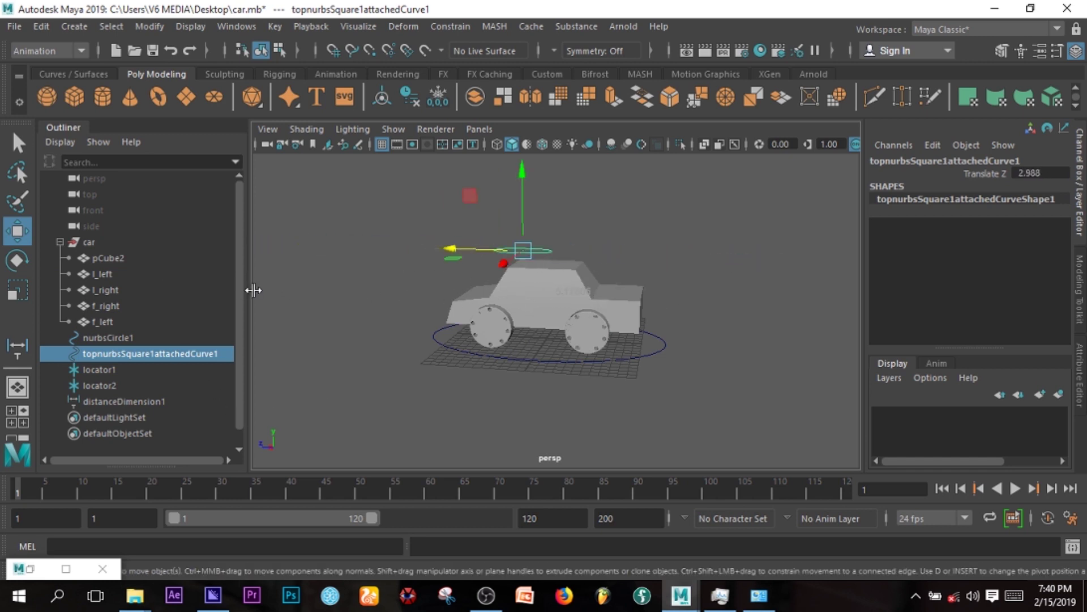
Open the Graph Editor on l_left's Rotate X curve, make it linear and show infinity
{"action": "left_click", "coordinate": [236, 24]}
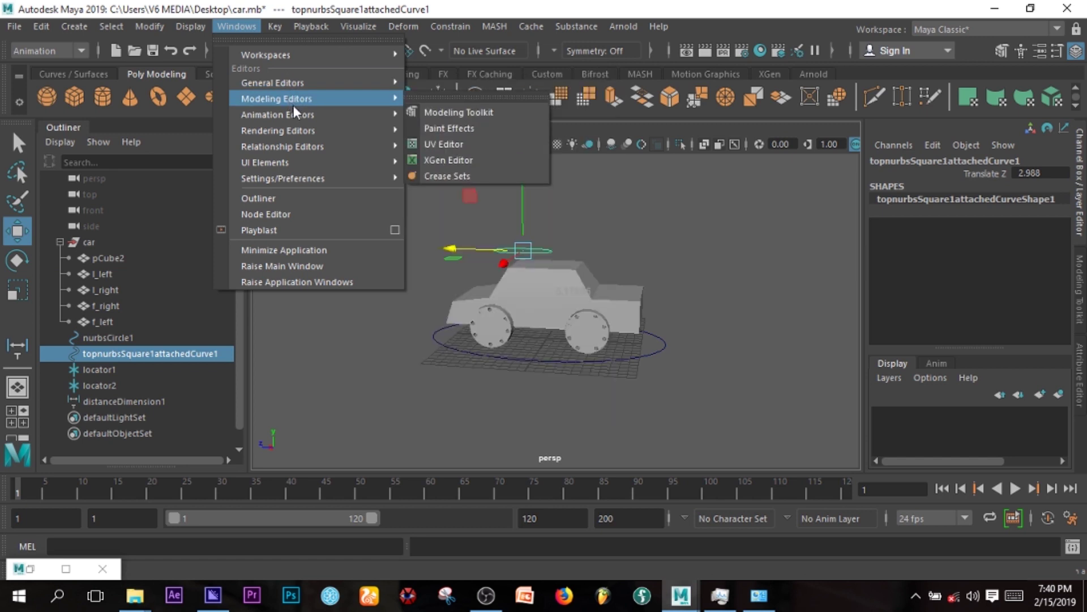
{"action": "mouse_move", "coordinate": [325, 114]}
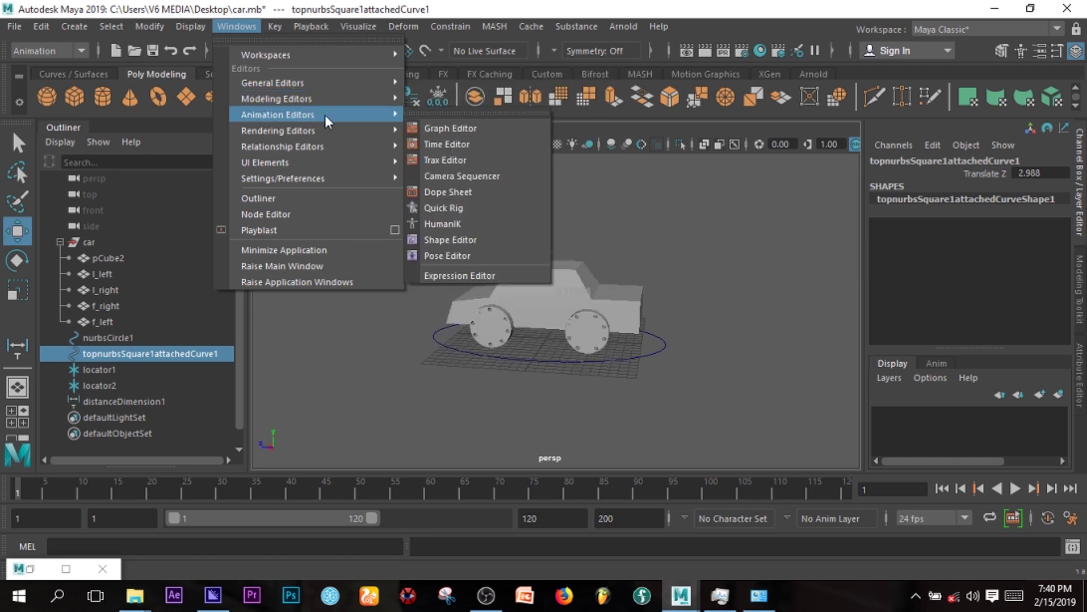
{"action": "left_click", "coordinate": [490, 131]}
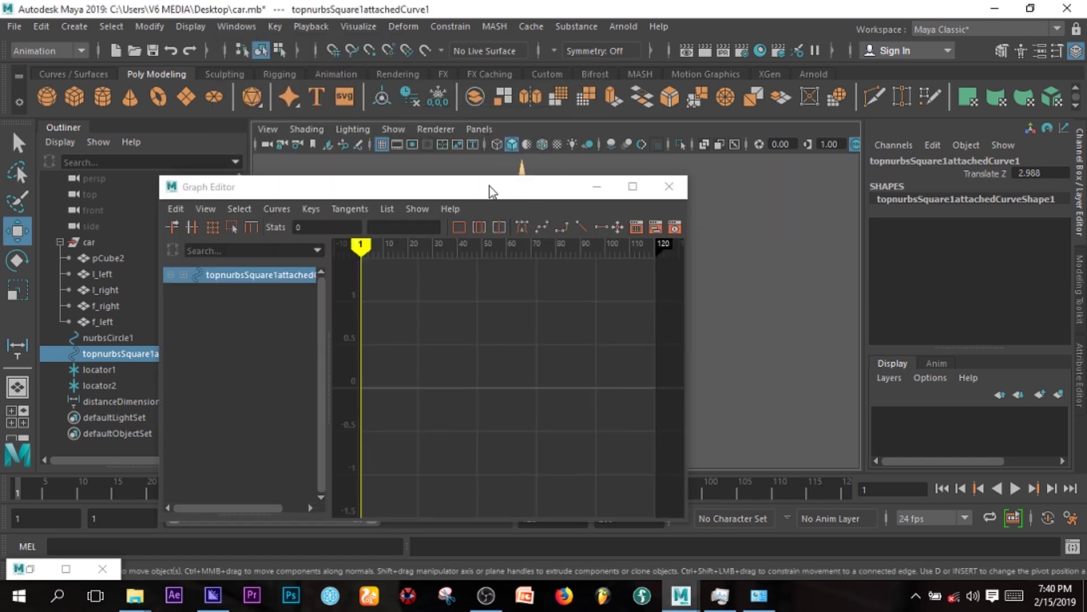
{"action": "left_click", "coordinate": [97, 274]}
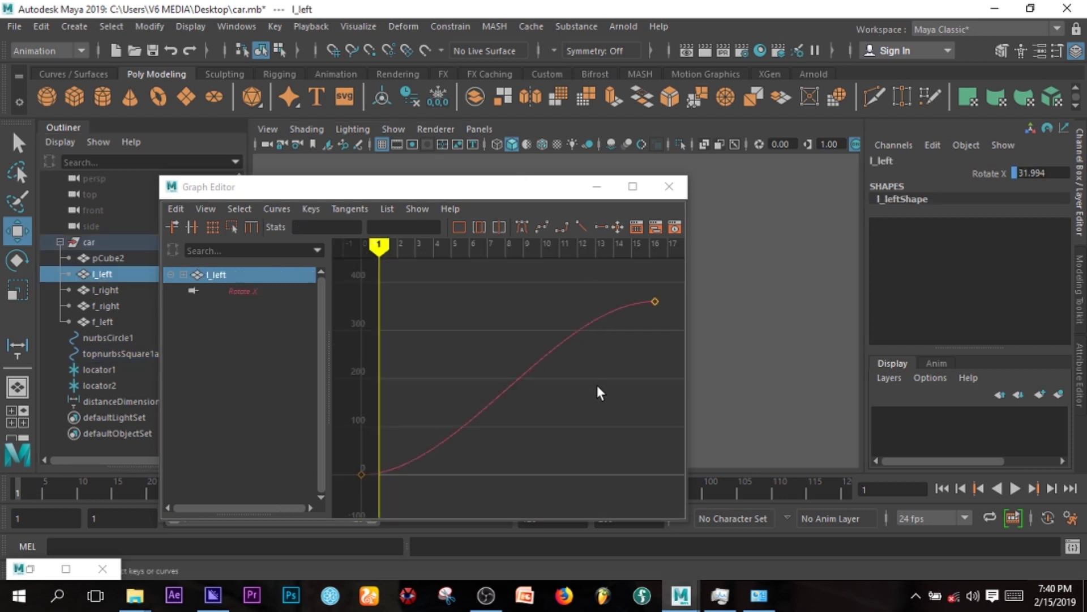
{"action": "left_click", "coordinate": [581, 226]}
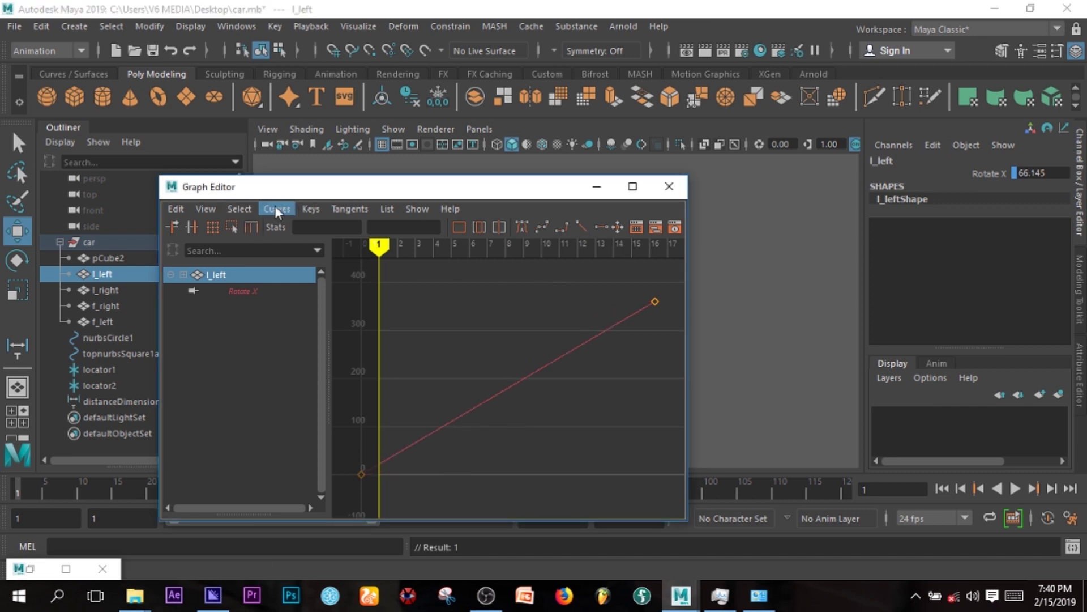
{"action": "left_click", "coordinate": [205, 209]}
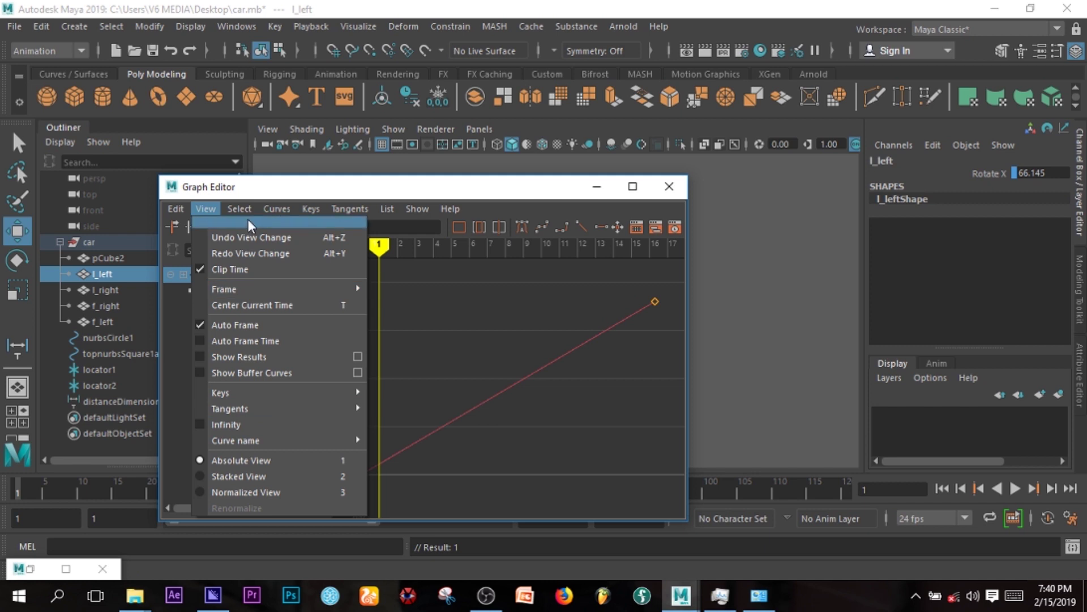
{"action": "mouse_move", "coordinate": [209, 426]}
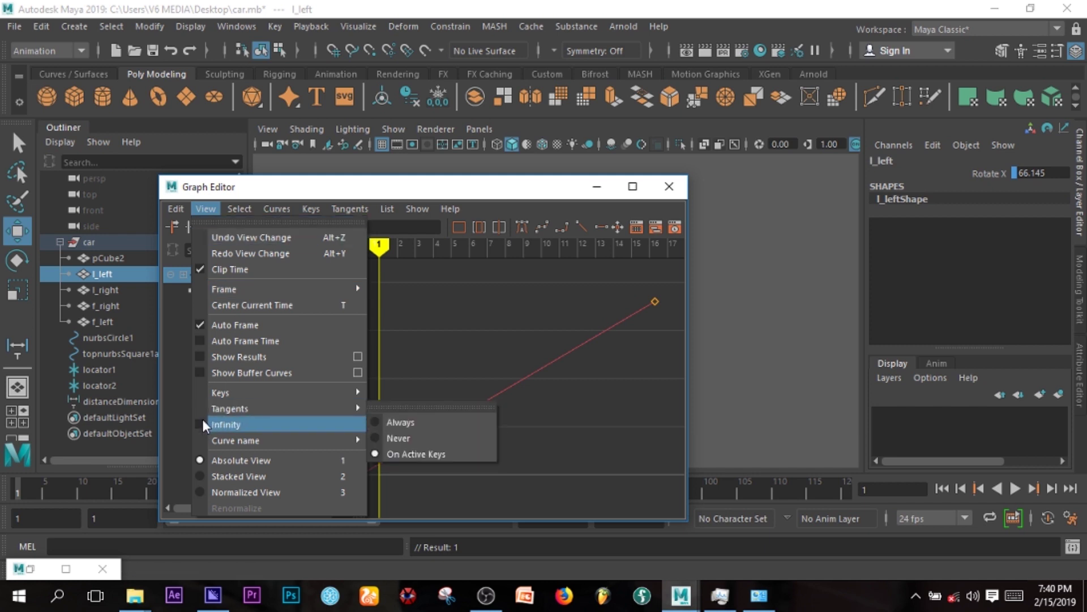
{"action": "left_click", "coordinate": [202, 425]}
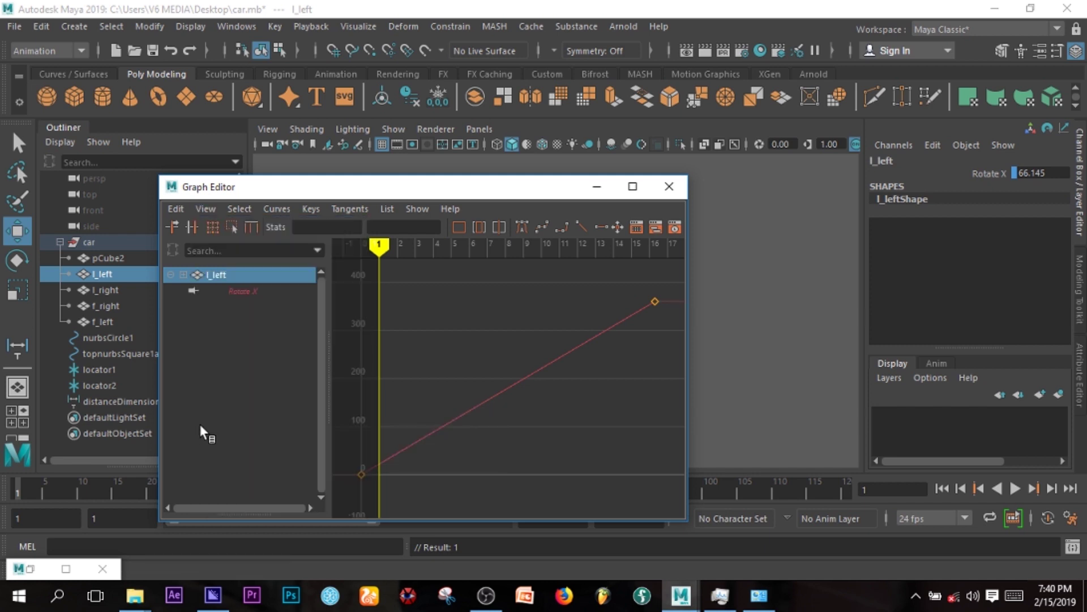
Set pre- and post-infinity to Cycle with Offset, then minimise the Graph Editor
{"action": "left_click", "coordinate": [276, 209]}
{"action": "mouse_move", "coordinate": [350, 230]}
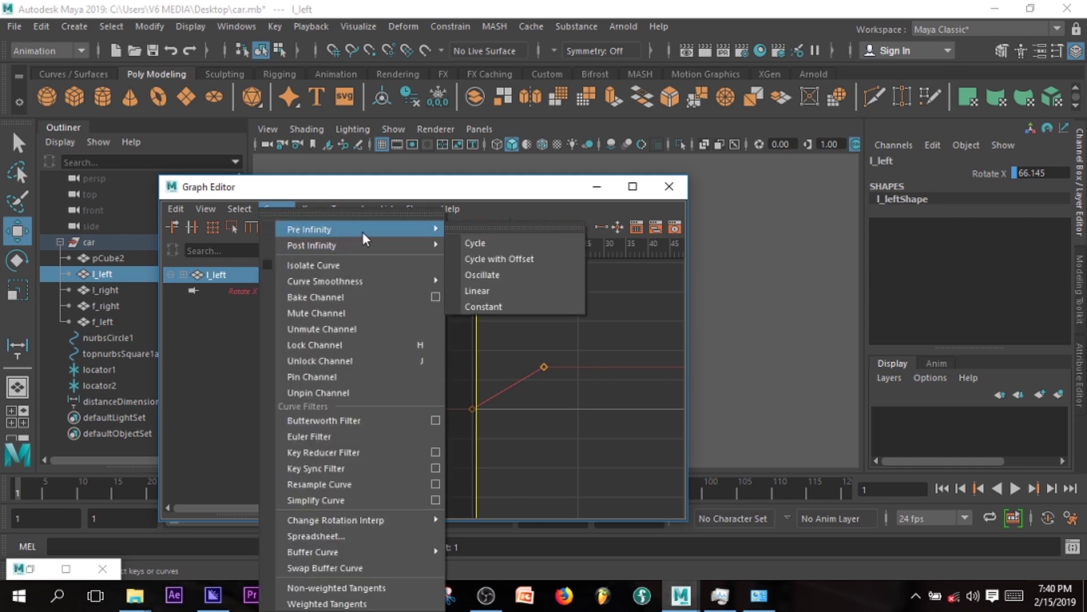
{"action": "left_click", "coordinate": [530, 260]}
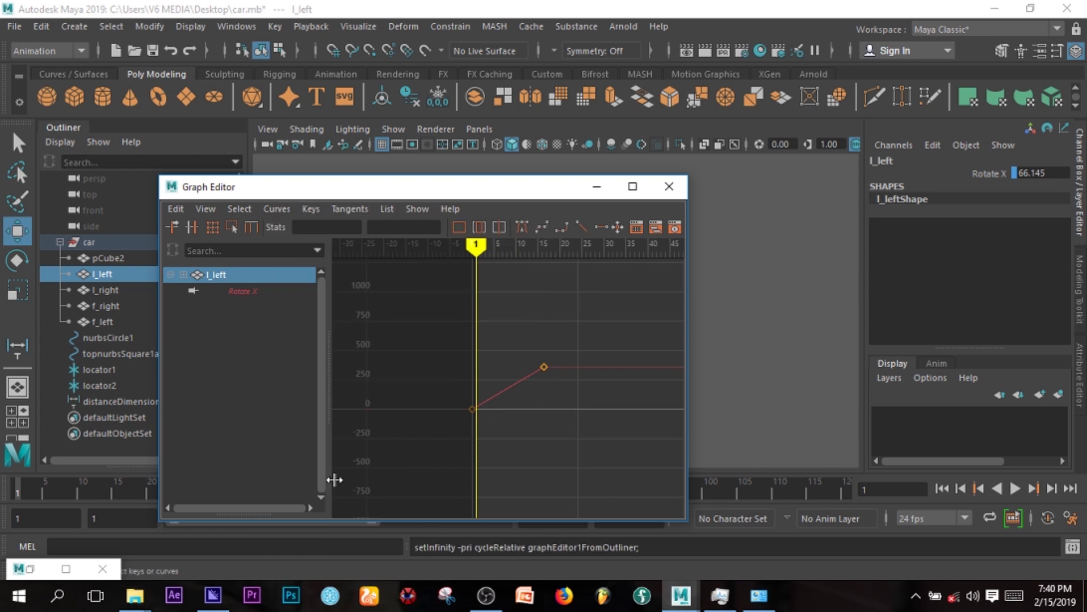
{"action": "left_click", "coordinate": [294, 208]}
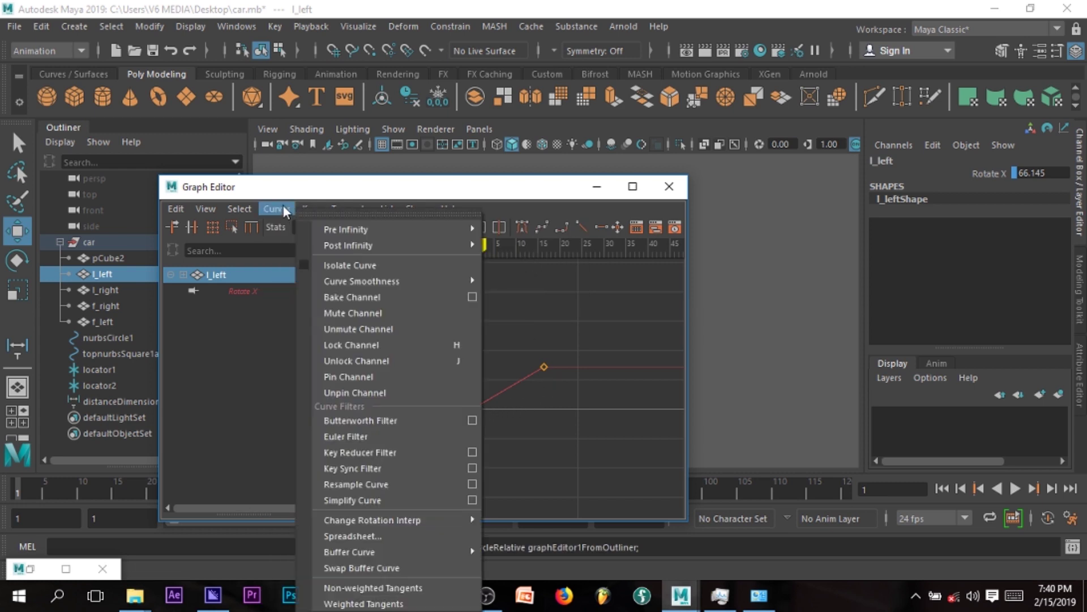
{"action": "mouse_move", "coordinate": [391, 247]}
{"action": "left_click", "coordinate": [543, 276]}
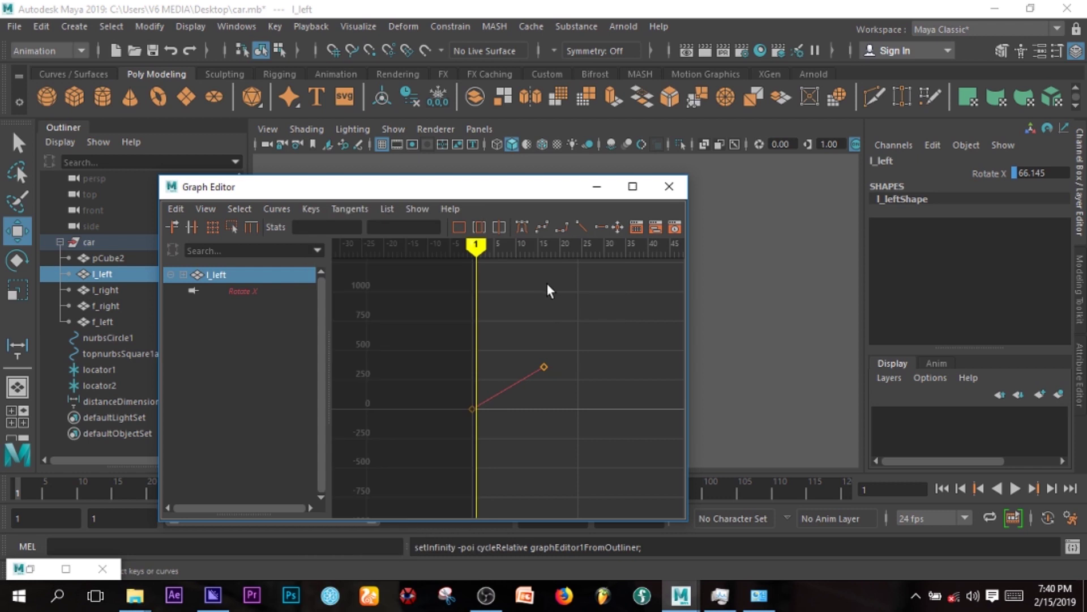
{"action": "left_click", "coordinate": [597, 186]}
Test-slide the control curve along Z, then reset its Translate Z to 0
{"action": "left_click", "coordinate": [505, 247]}
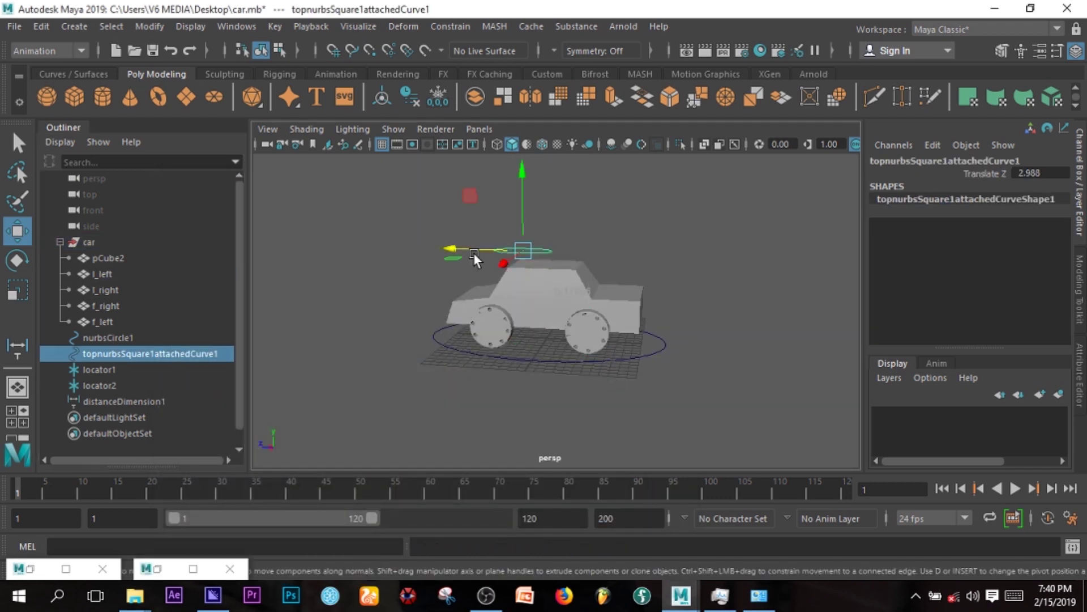
{"action": "left_click_drag", "start_coordinate": [452, 243], "coordinate": [566, 309]}
{"action": "double_click", "coordinate": [1051, 172]}
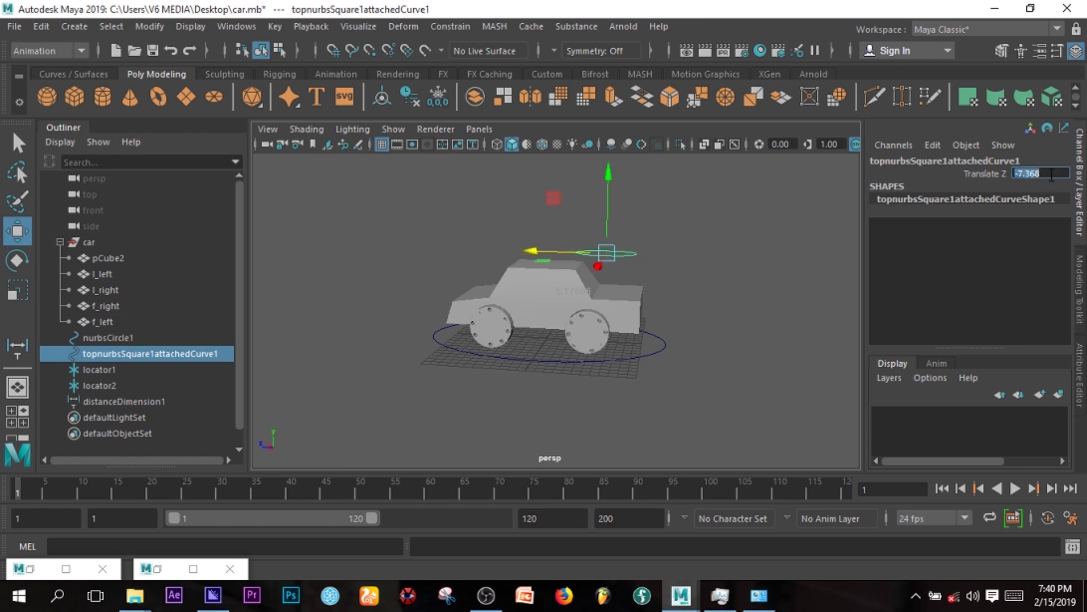
{"action": "type", "text": "0"}
{"action": "key", "text": "Return"}
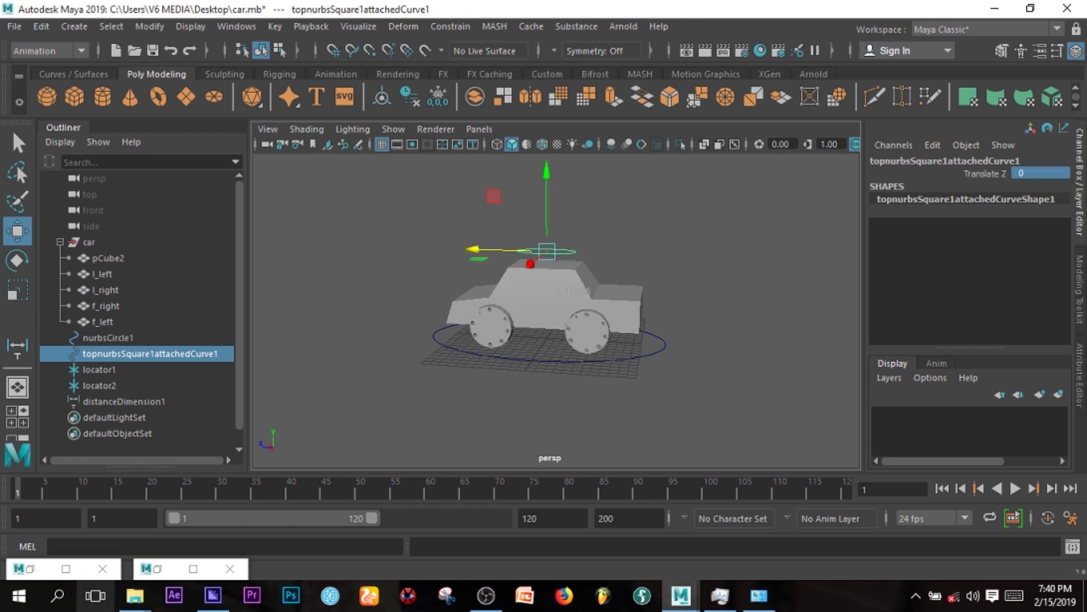
Restore the Set Driven Key window and load wheel l_right as the driven object
{"action": "left_click", "coordinate": [66, 569]}
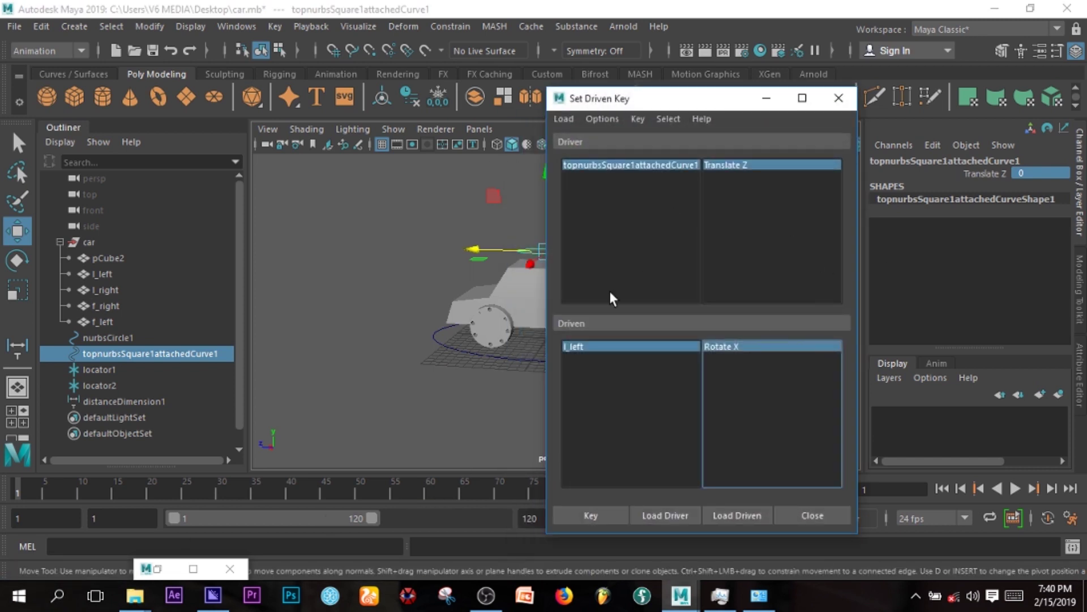
{"action": "left_click", "coordinate": [102, 275]}
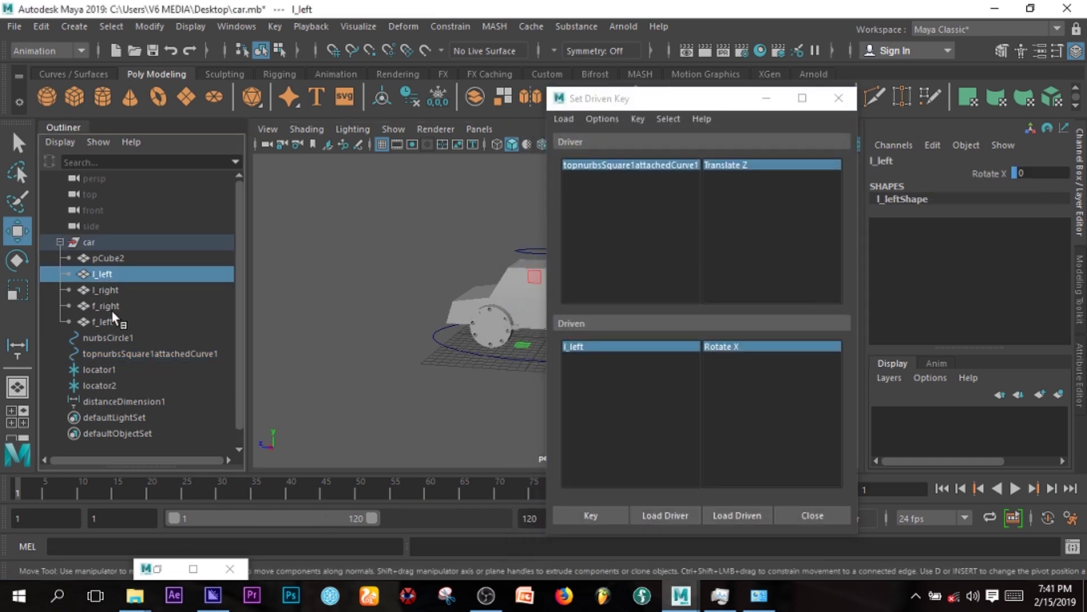
{"action": "left_click", "coordinate": [107, 290]}
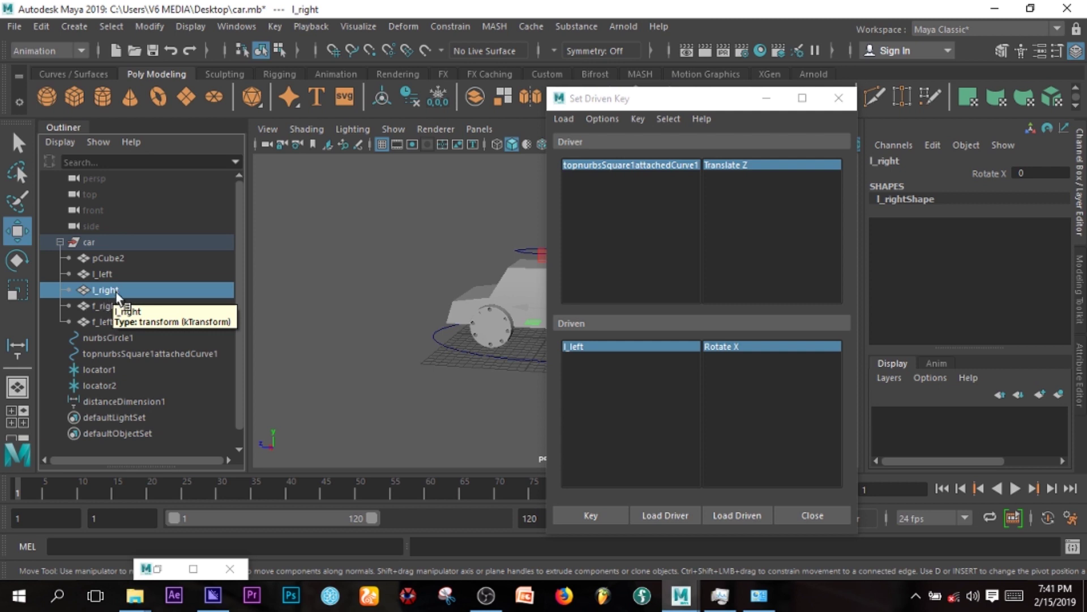
{"action": "left_click_drag", "start_coordinate": [658, 100], "coordinate": [488, 76]}
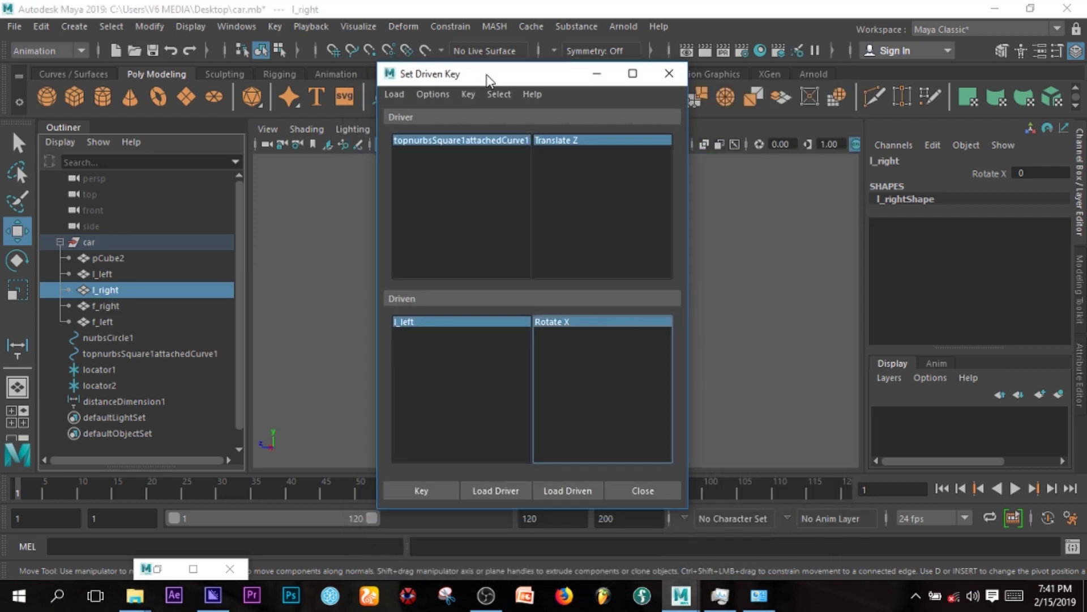
{"action": "left_click", "coordinate": [571, 494]}
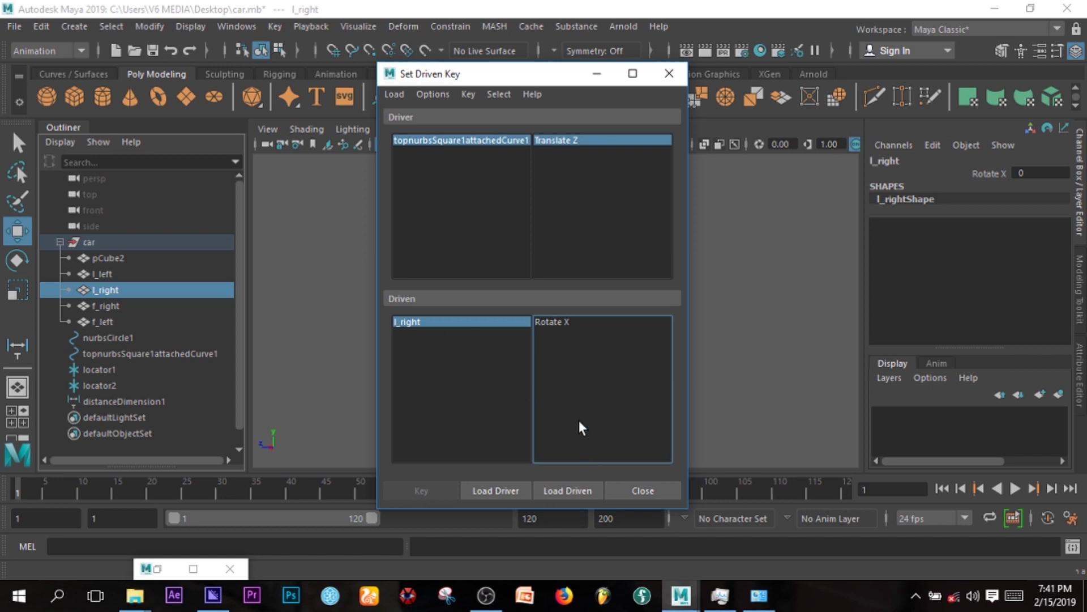
Key l_right's Rotate X at 0 with the control curve at Translate Z 0
{"action": "left_click_drag", "start_coordinate": [528, 86], "coordinate": [697, 110]}
{"action": "left_click", "coordinate": [522, 245]}
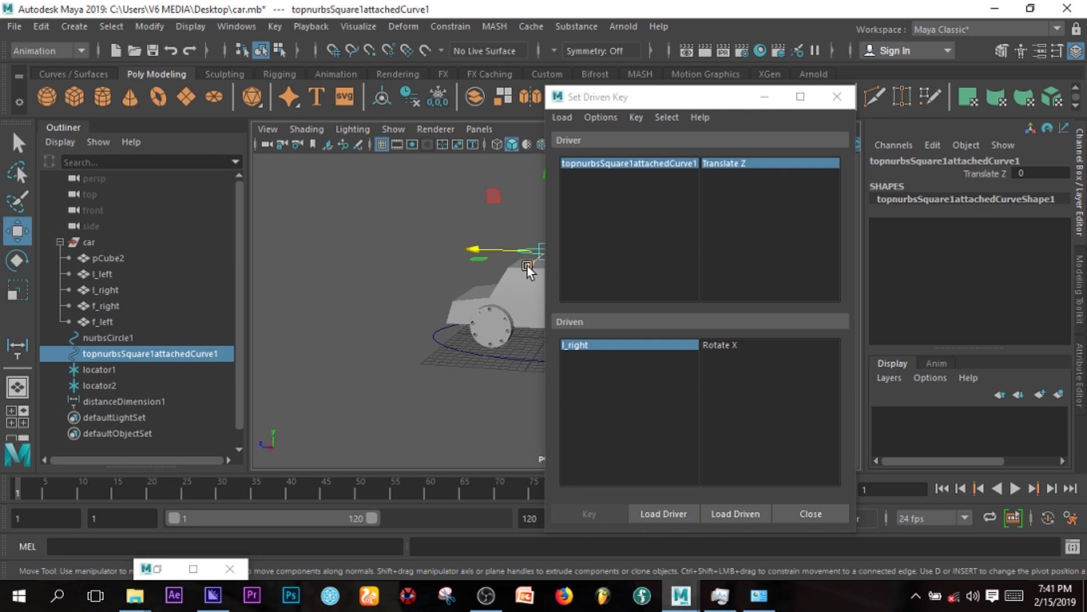
{"action": "left_click", "coordinate": [733, 346]}
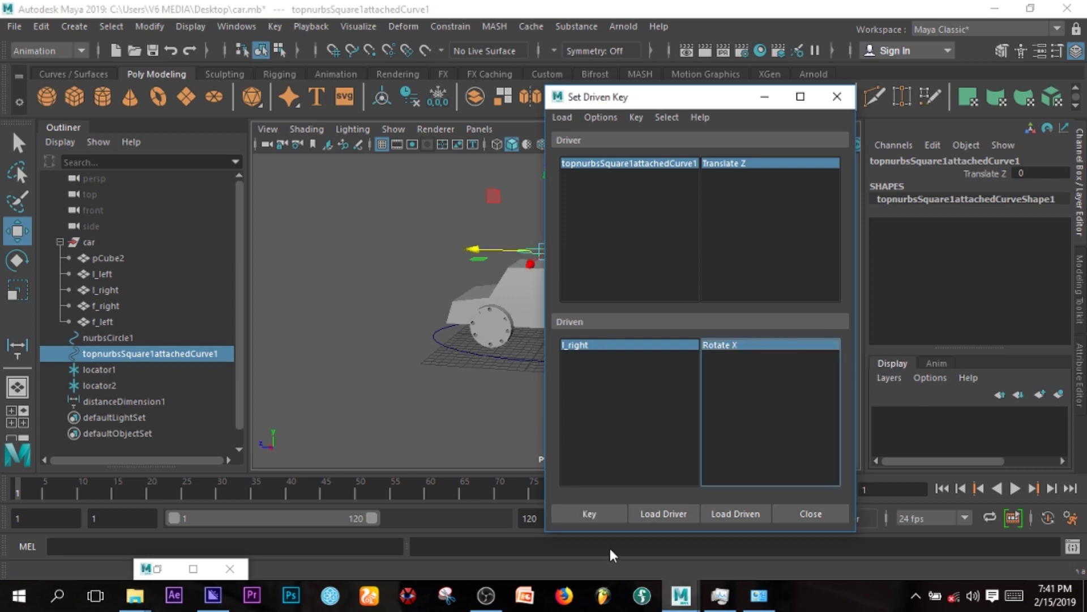
{"action": "left_click", "coordinate": [588, 515]}
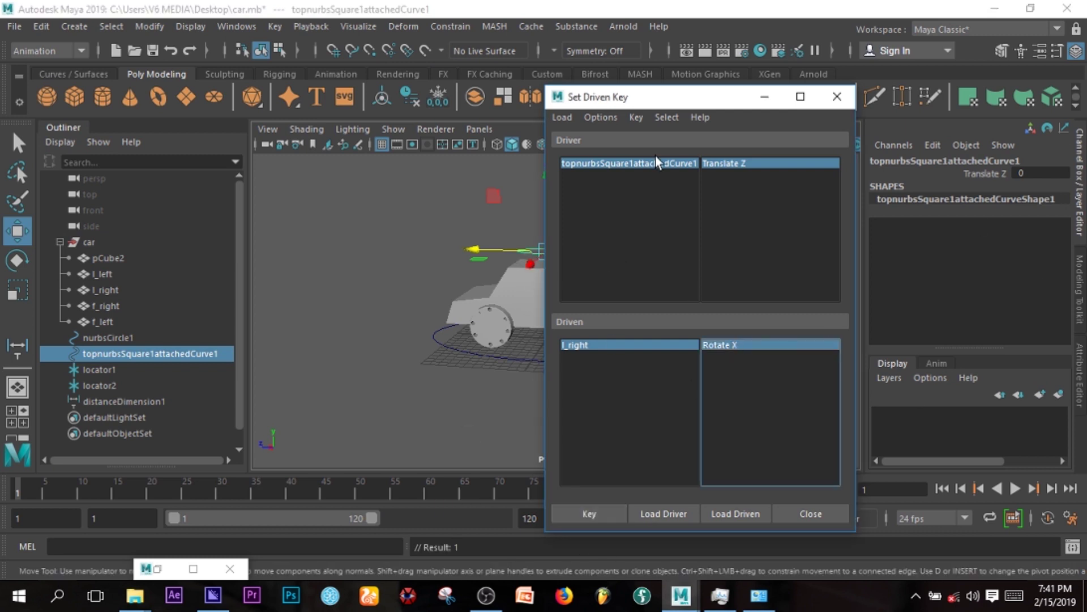
Key l_right's Rotate X at 360 with the control's Translate Z at 16.261
{"action": "left_click_drag", "start_coordinate": [666, 99], "coordinate": [643, 161]}
{"action": "left_click", "coordinate": [1020, 173]}
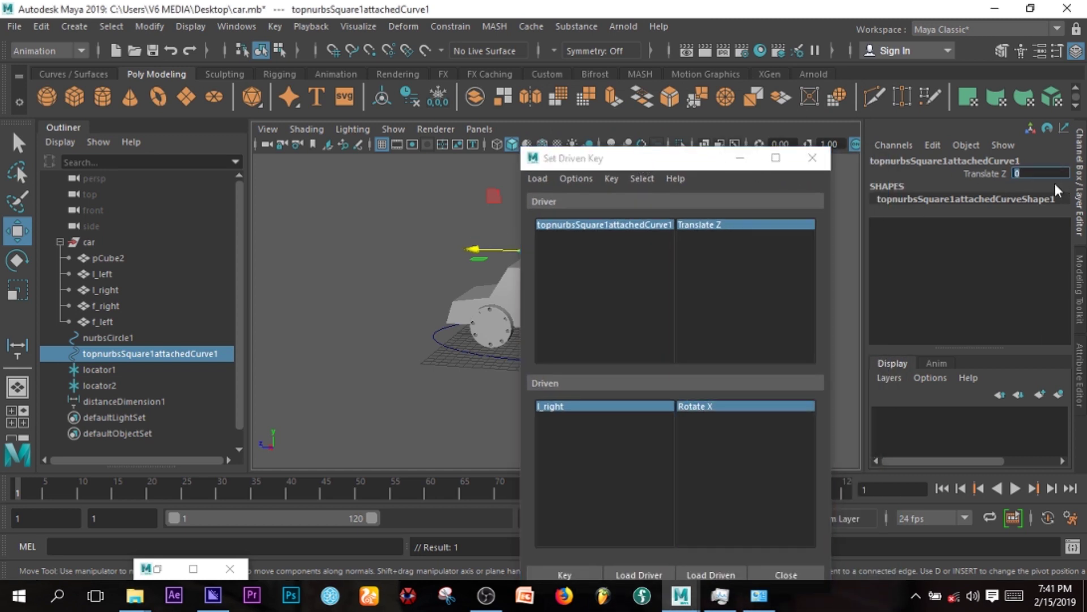
{"action": "key", "text": "Return"}
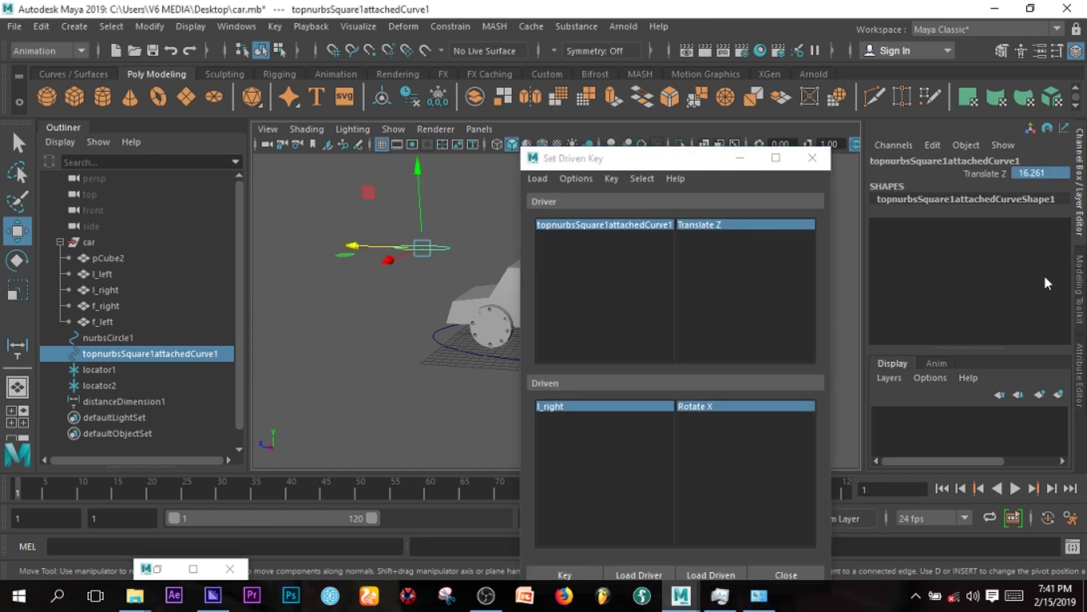
{"action": "left_click", "coordinate": [97, 286]}
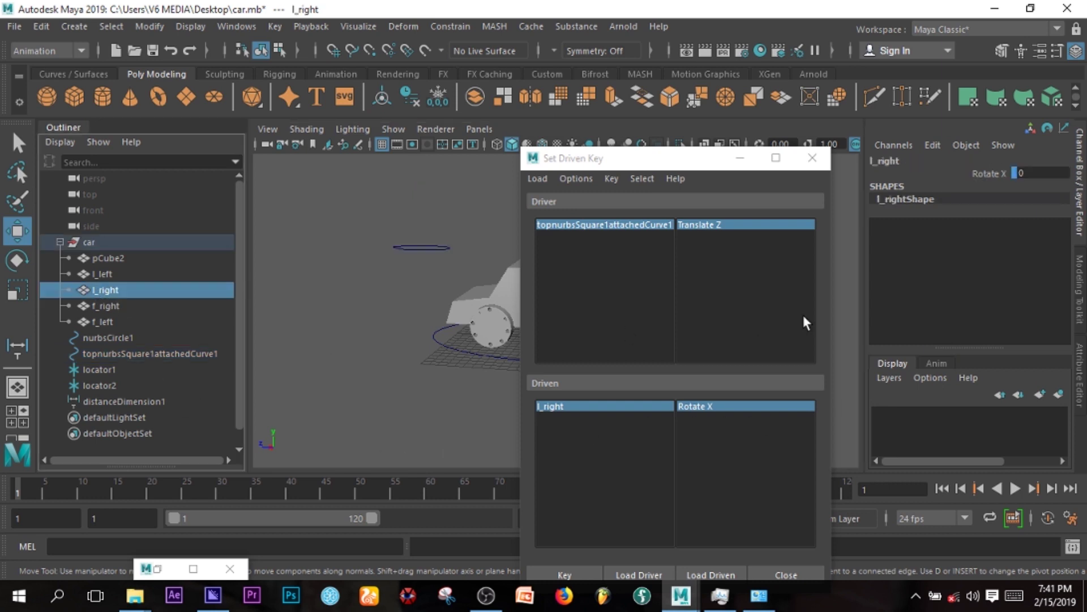
{"action": "left_click", "coordinate": [1057, 173]}
{"action": "type", "text": "3"}
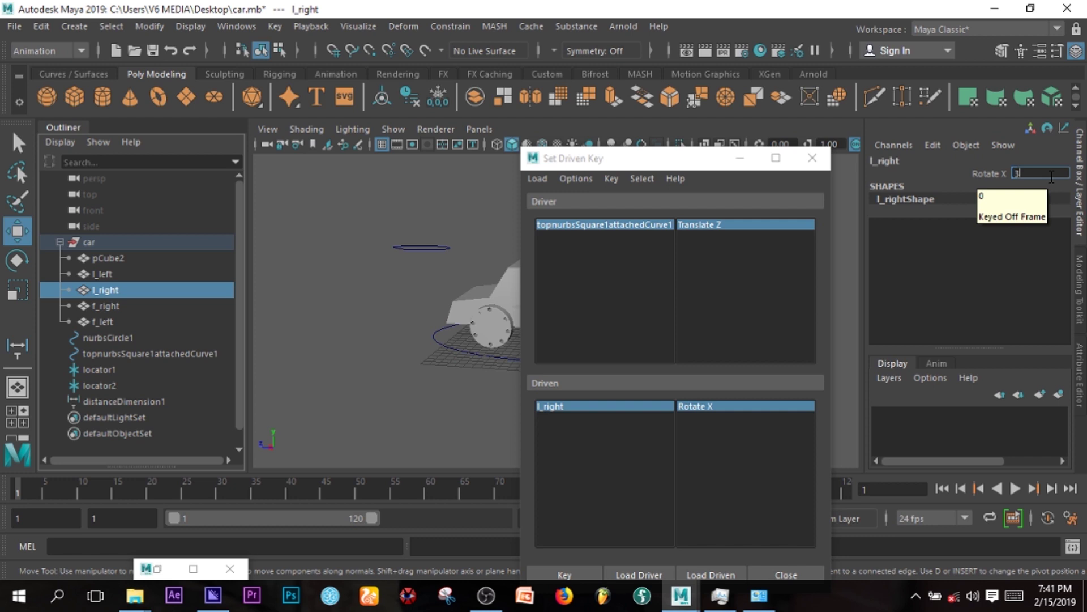
{"action": "type", "text": "60"}
{"action": "key", "text": "Return"}
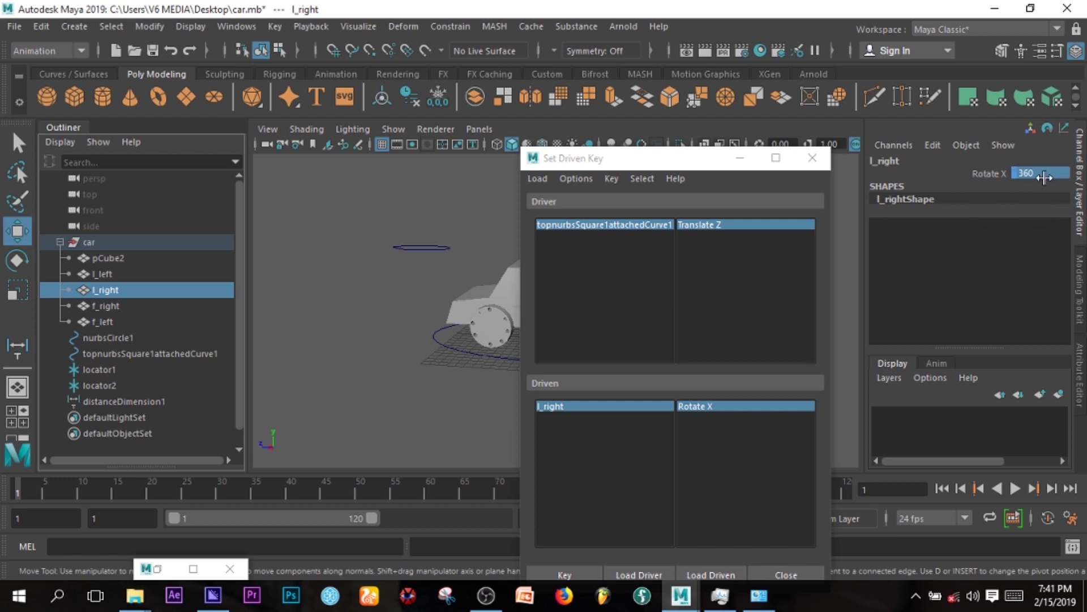
{"action": "left_click", "coordinate": [573, 573]}
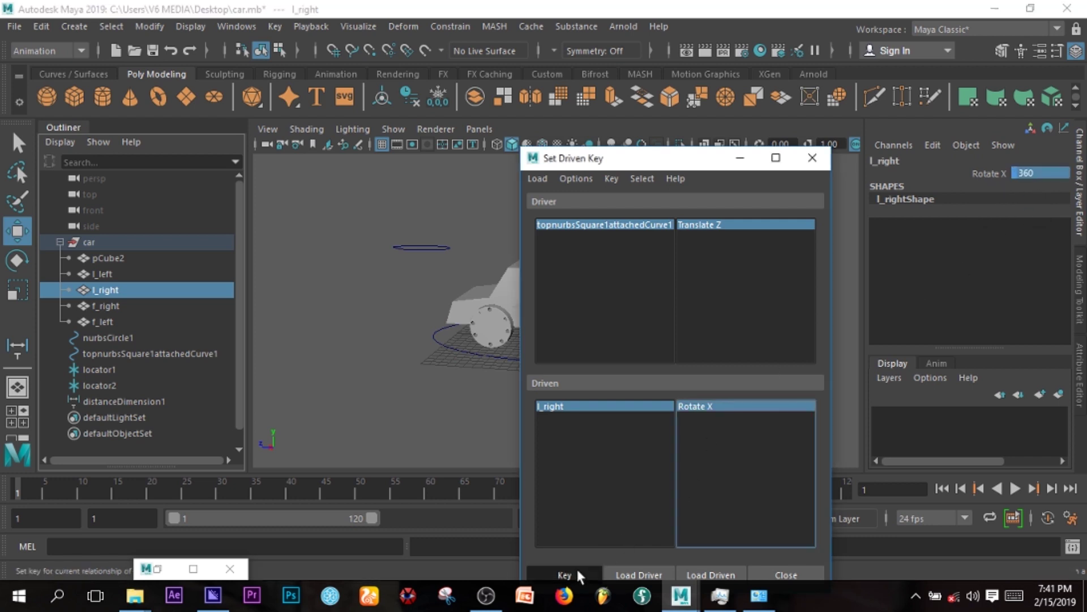
{"action": "left_click", "coordinate": [740, 157]}
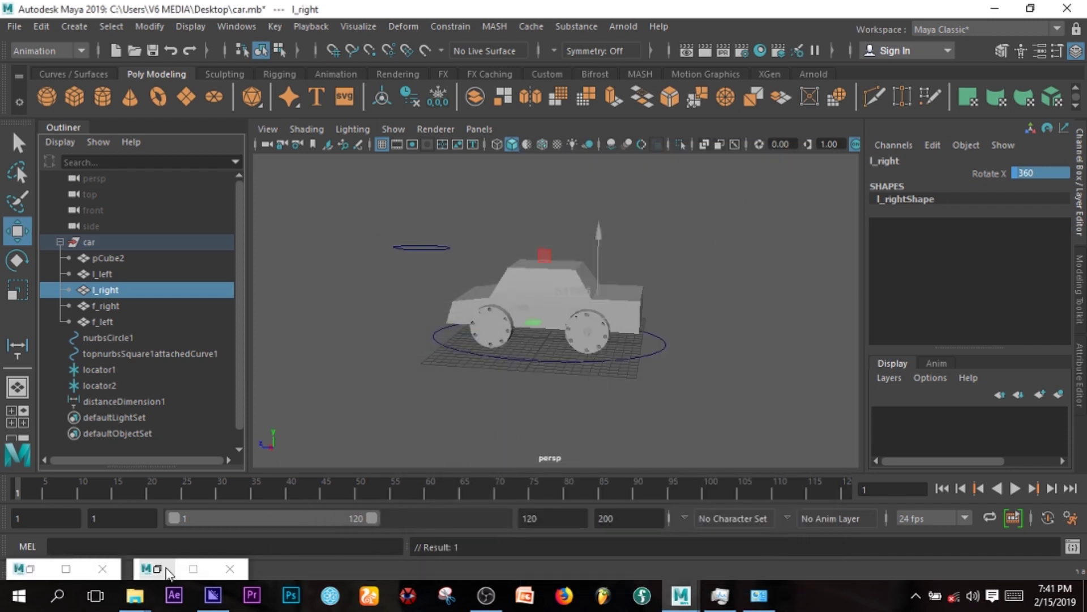
Slide the control curve forward along Z, then frame the view on the whole car
{"action": "left_click", "coordinate": [422, 247]}
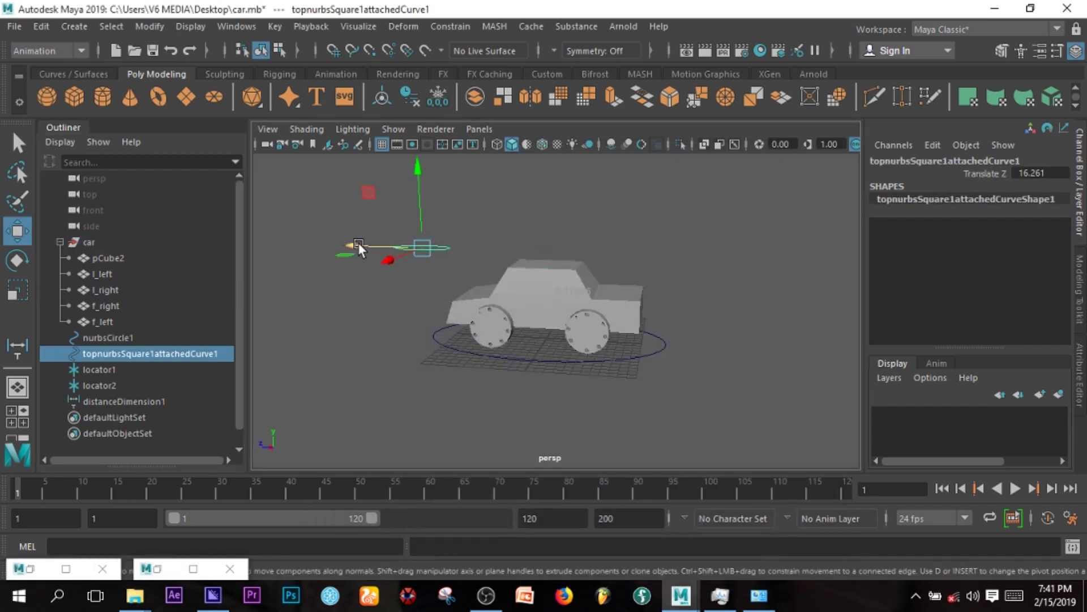
{"action": "left_click_drag", "start_coordinate": [358, 243], "coordinate": [179, 276]}
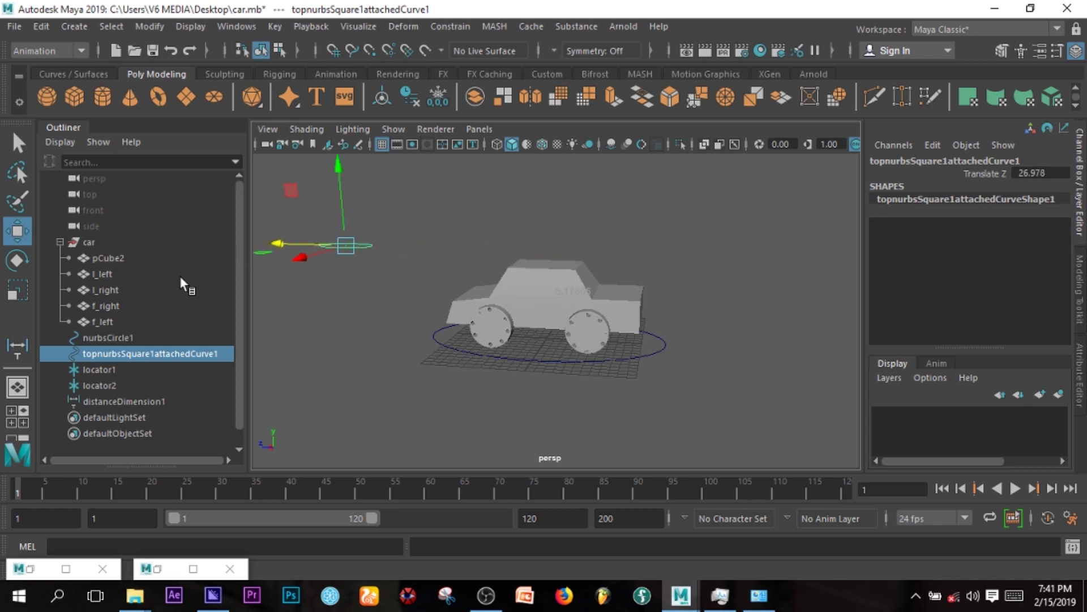
{"action": "left_click", "coordinate": [105, 290]}
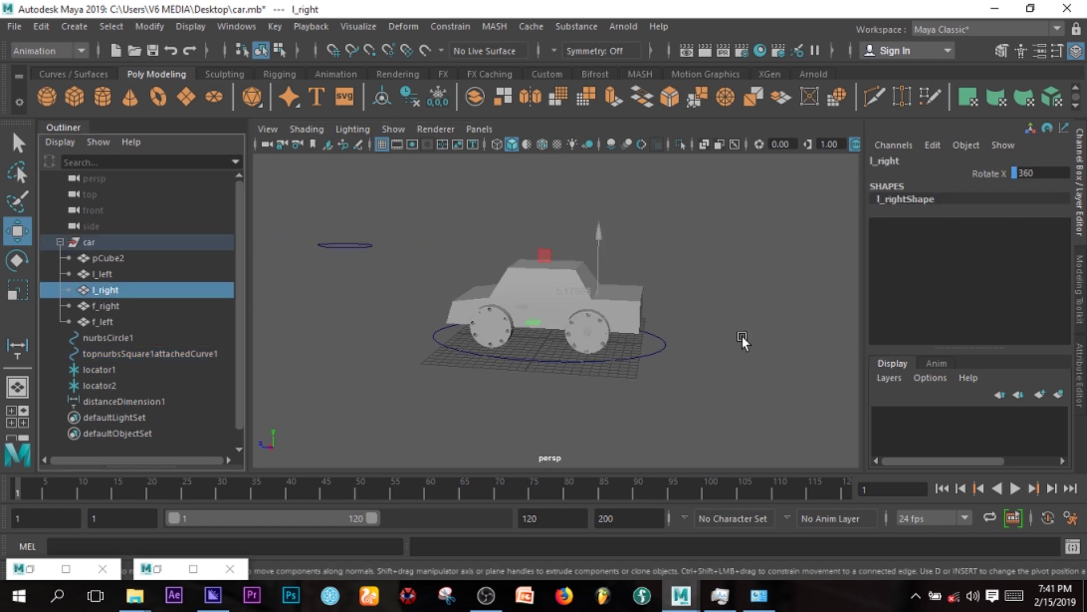
{"action": "key", "text": "f"}
{"action": "right_click_drag", "start_coordinate": [742, 331], "coordinate": [354, 294], "text": "alt"}
{"action": "scroll", "coordinate": [612, 254], "scroll_direction": "down", "scroll_amount": 5}
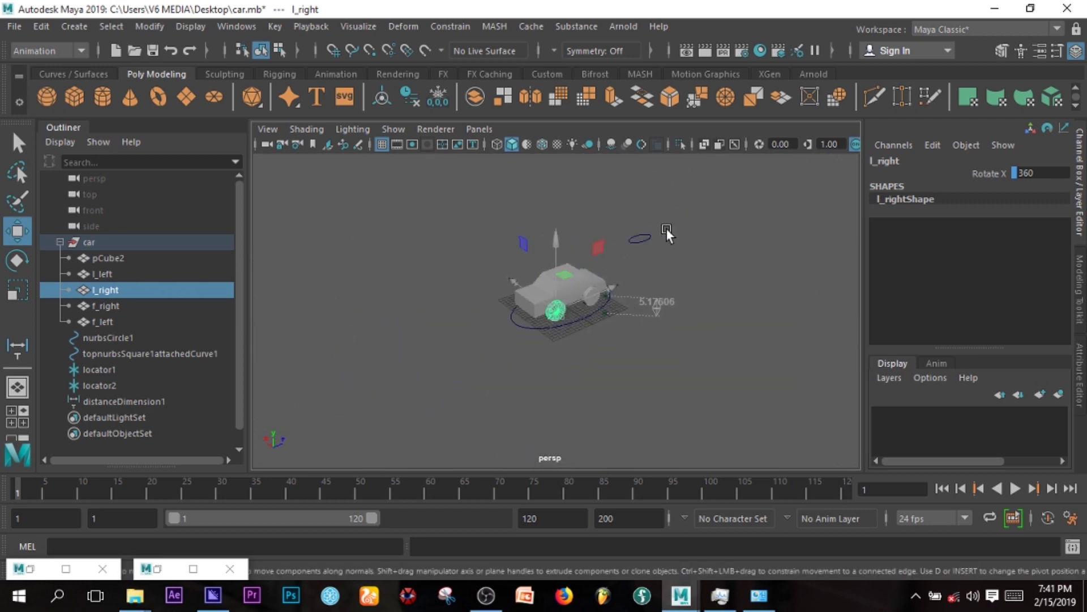
Slide the control back and forth along Z to Translate Z 13.635 and restore the Graph Editor
{"action": "left_click", "coordinate": [649, 237]}
{"action": "left_click_drag", "start_coordinate": [683, 226], "coordinate": [548, 231]}
{"action": "scroll", "coordinate": [585, 293], "scroll_direction": "up", "scroll_amount": 5}
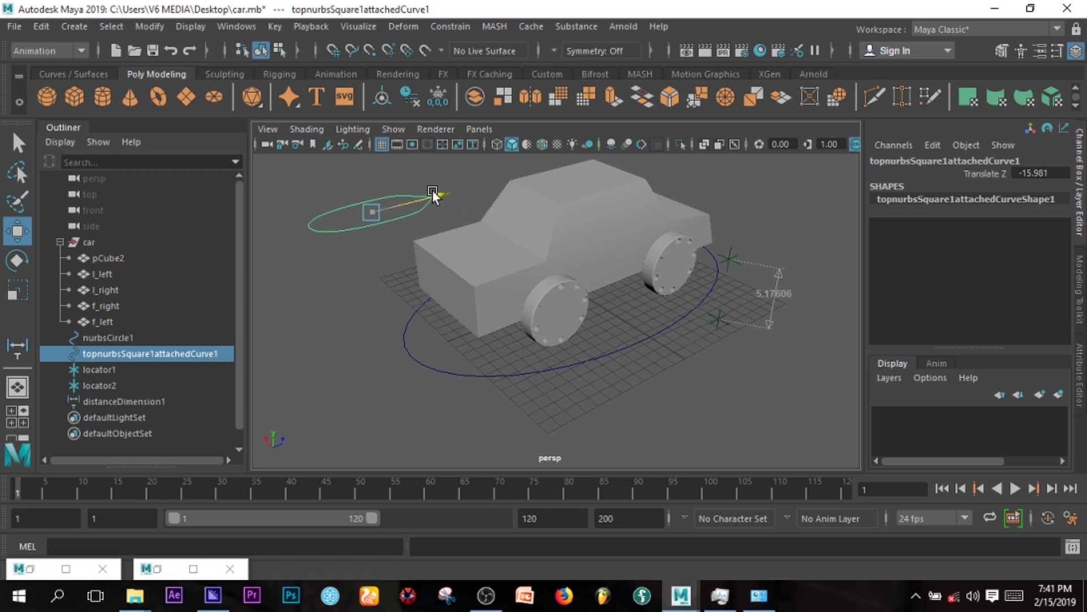
{"action": "left_click_drag", "start_coordinate": [433, 189], "coordinate": [753, 176]}
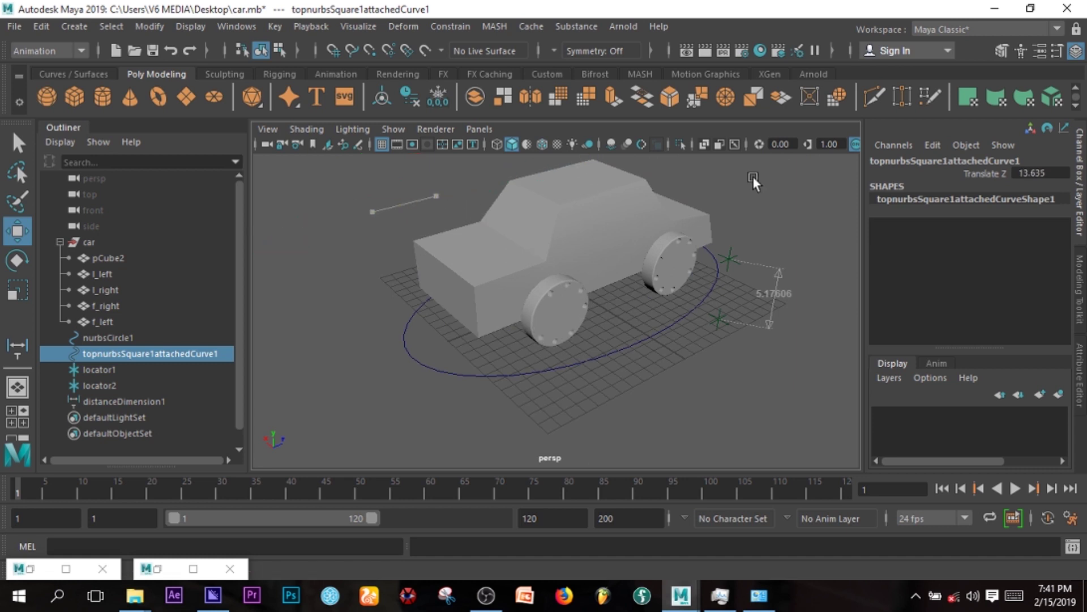
{"action": "left_click", "coordinate": [155, 568]}
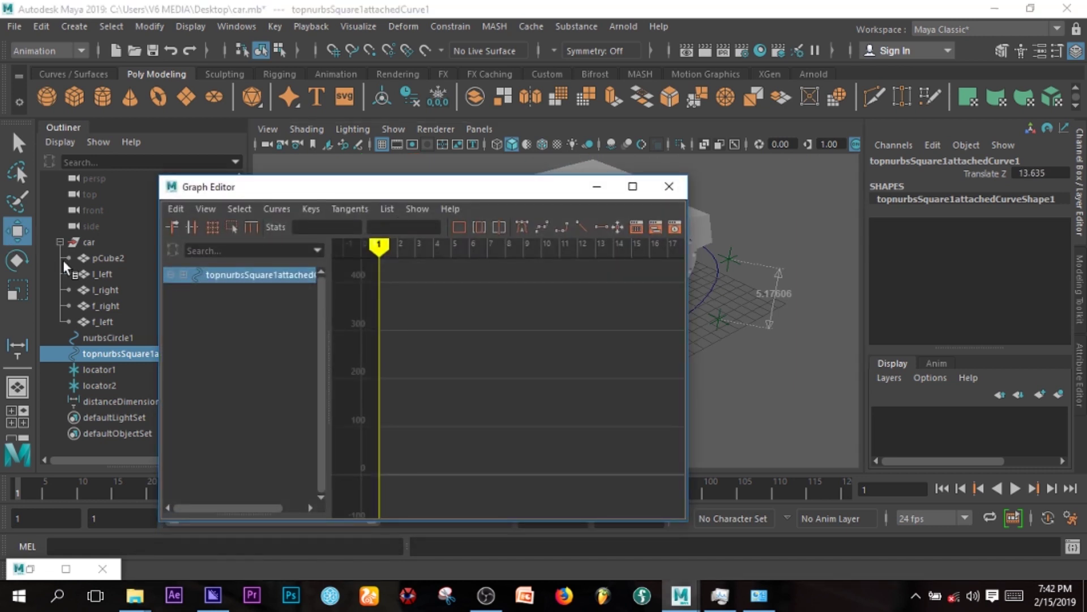
Make l_right's Rotate X keys linear and set Pre Infinity to Cycle with Offset
{"action": "left_click", "coordinate": [109, 284]}
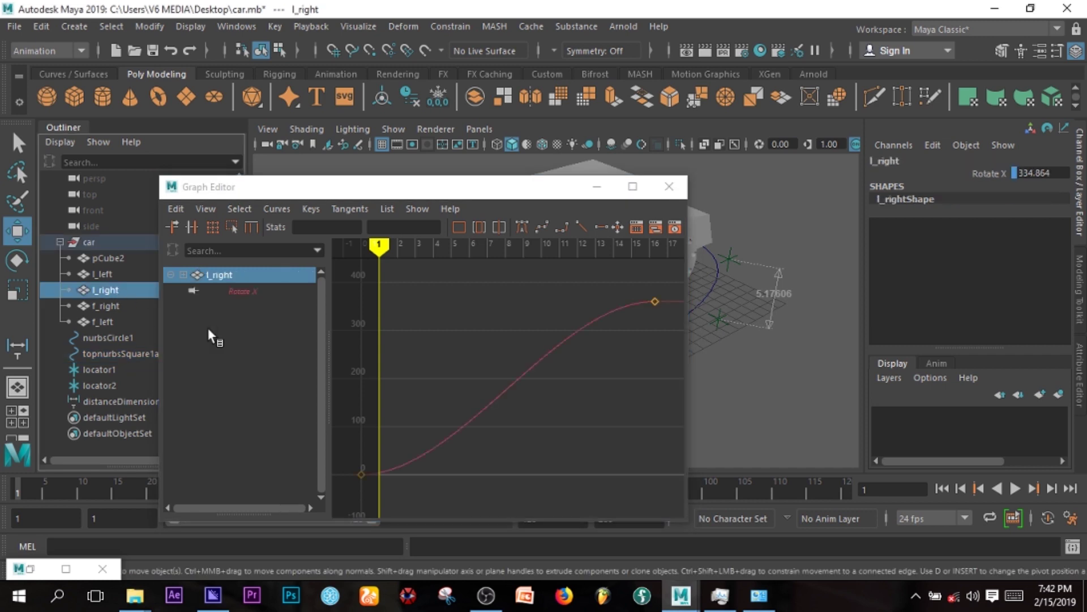
{"action": "left_click", "coordinate": [580, 226]}
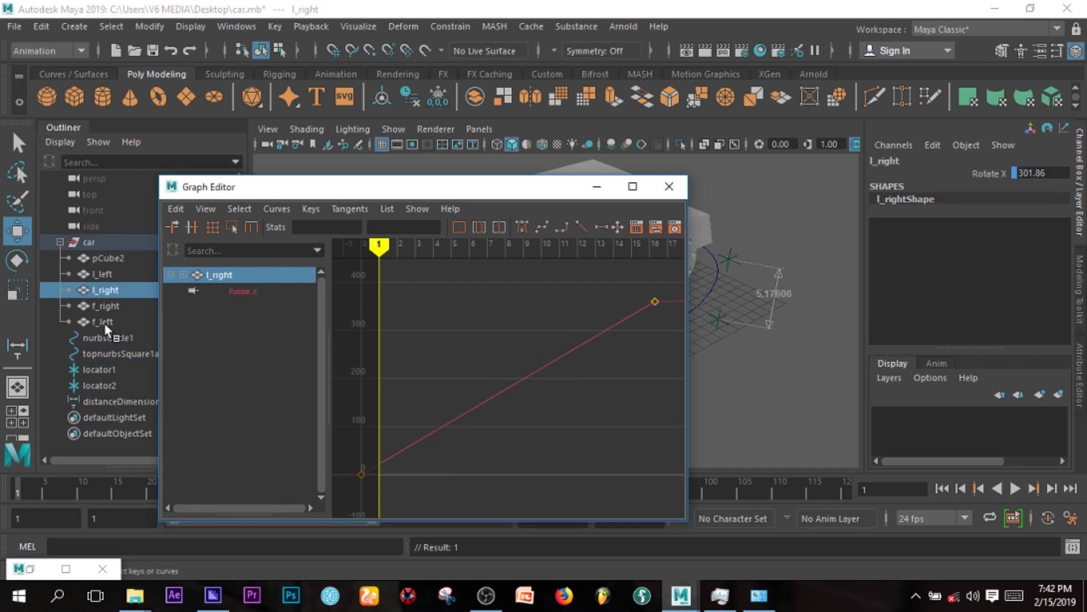
{"action": "left_click", "coordinate": [276, 209]}
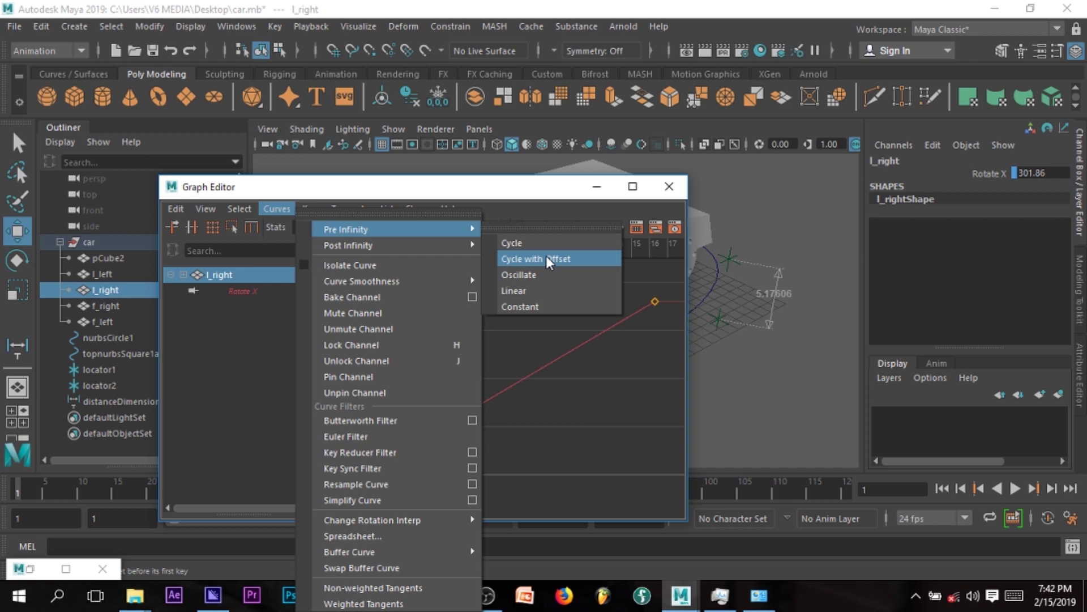
{"action": "left_click", "coordinate": [561, 261]}
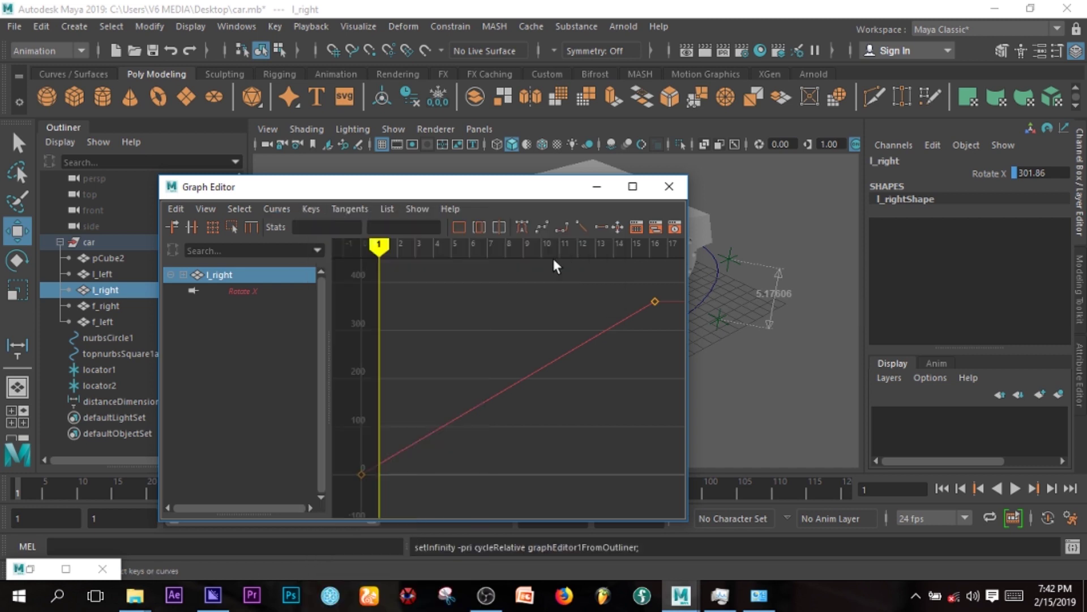
Set Post Infinity to Cycle with Offset and minimize the Graph Editor
{"action": "left_click", "coordinate": [277, 208]}
{"action": "mouse_move", "coordinate": [415, 245]}
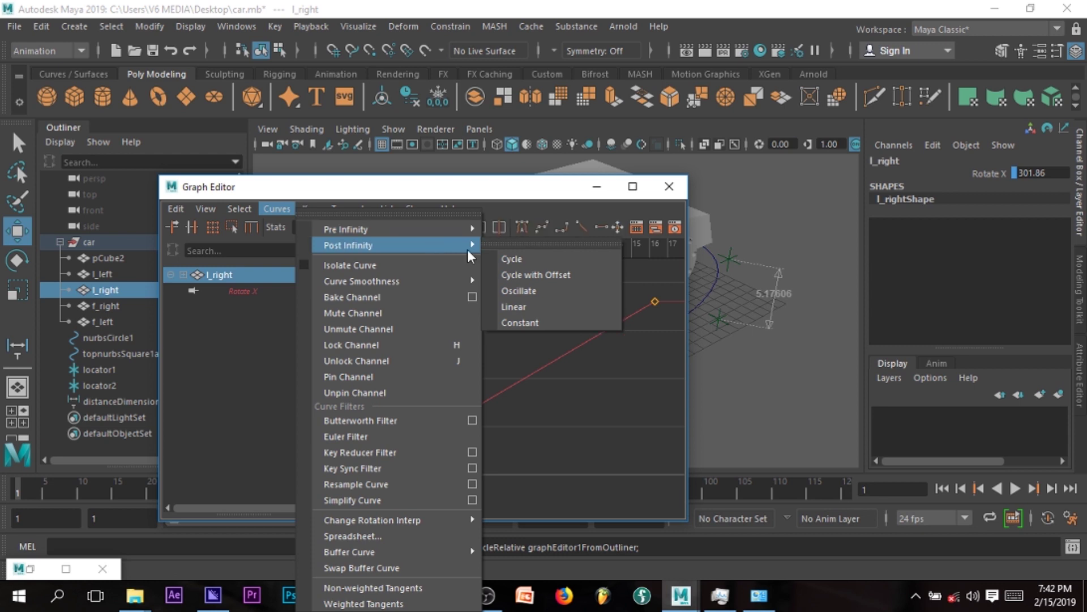
{"action": "left_click", "coordinate": [552, 275]}
{"action": "left_click", "coordinate": [596, 187]}
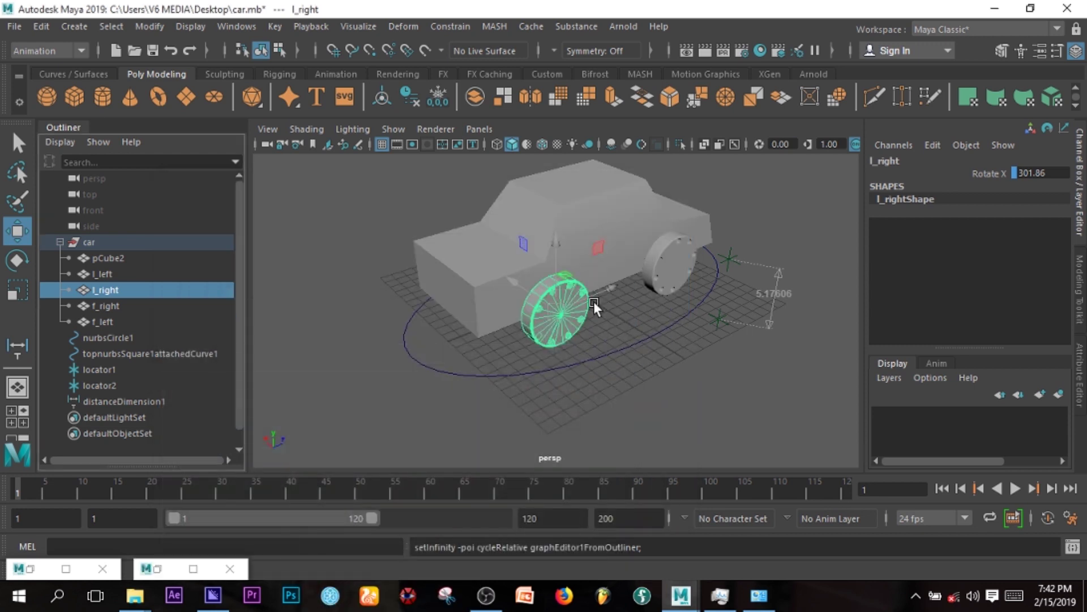
{"action": "scroll", "coordinate": [553, 317], "scroll_direction": "down", "scroll_amount": 5}
Slide the square control curve back and forth along Z to check the wheels roll
{"action": "left_click", "coordinate": [616, 247]}
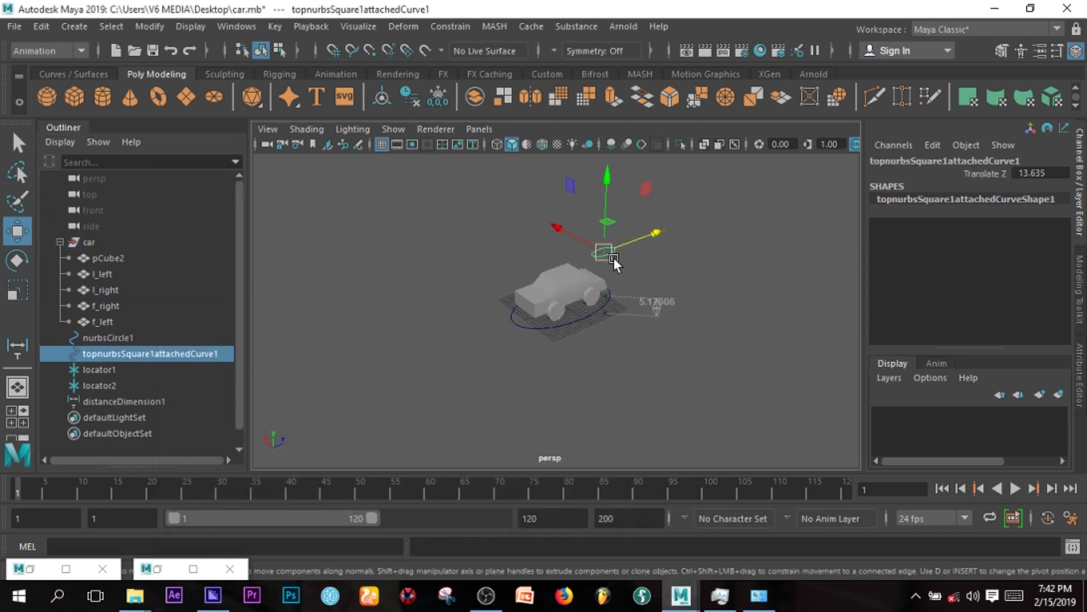
{"action": "scroll", "coordinate": [615, 258], "scroll_direction": "up", "scroll_amount": 5}
{"action": "left_click_drag", "start_coordinate": [710, 157], "coordinate": [555, 359]}
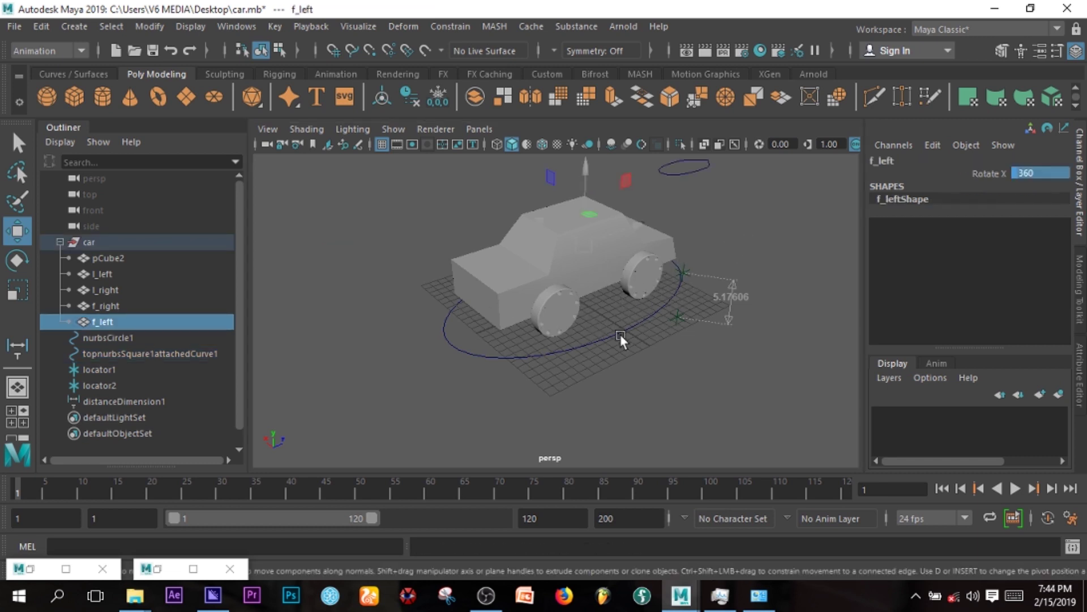
{"action": "left_click", "coordinate": [651, 203]}
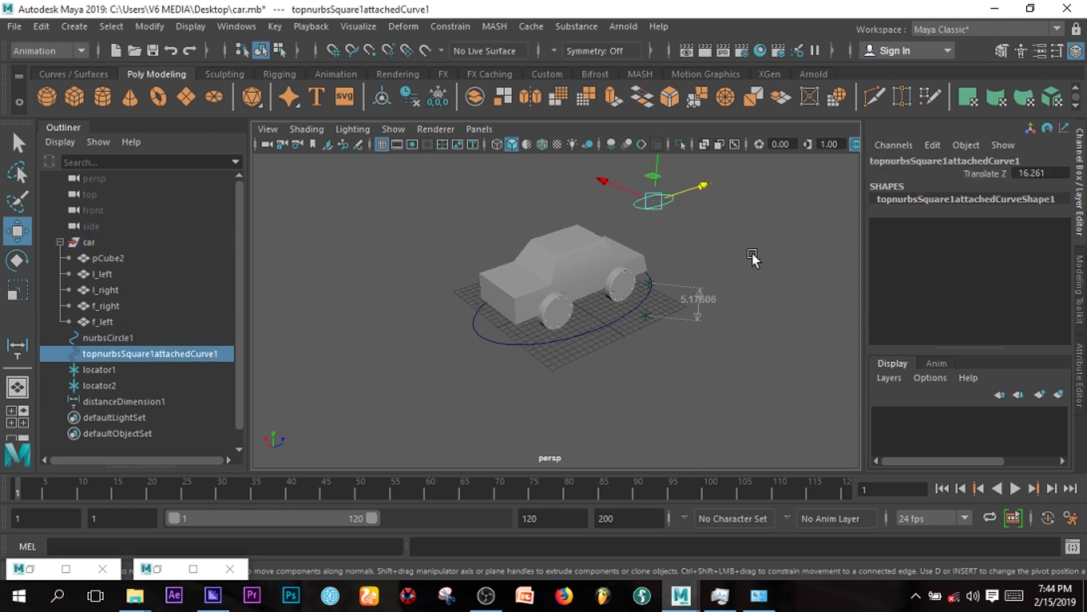
{"action": "left_click_drag", "start_coordinate": [709, 177], "coordinate": [640, 219]}
{"action": "scroll", "coordinate": [633, 325], "scroll_direction": "up", "scroll_amount": 2}
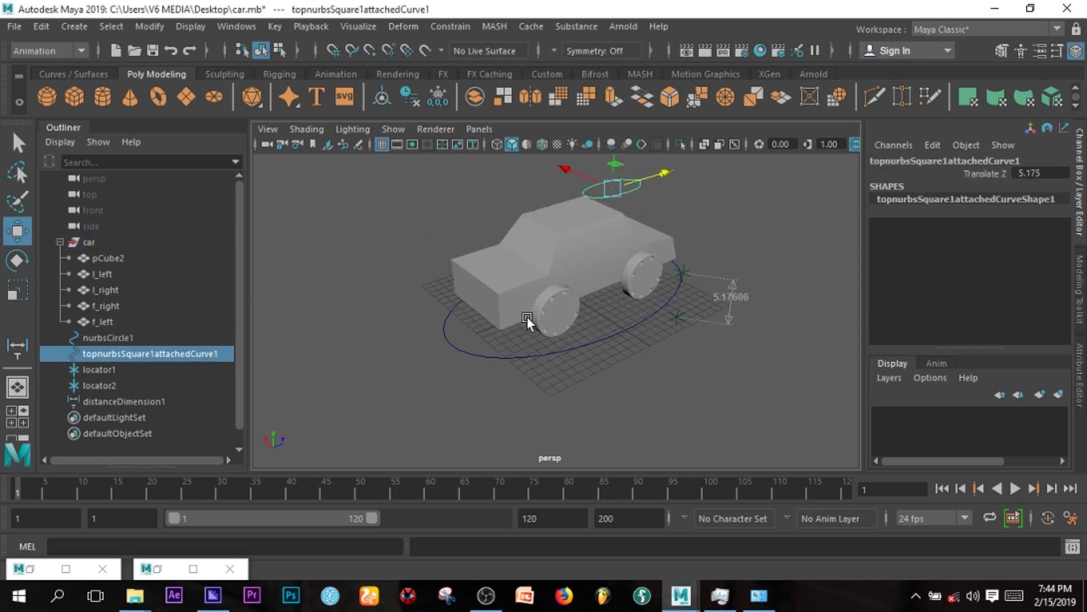
{"action": "scroll", "coordinate": [654, 321], "scroll_direction": "up", "scroll_amount": 3}
{"action": "left_click_drag", "start_coordinate": [654, 321], "coordinate": [613, 324], "text": "alt"}
{"action": "left_click_drag", "start_coordinate": [369, 260], "coordinate": [267, 272]}
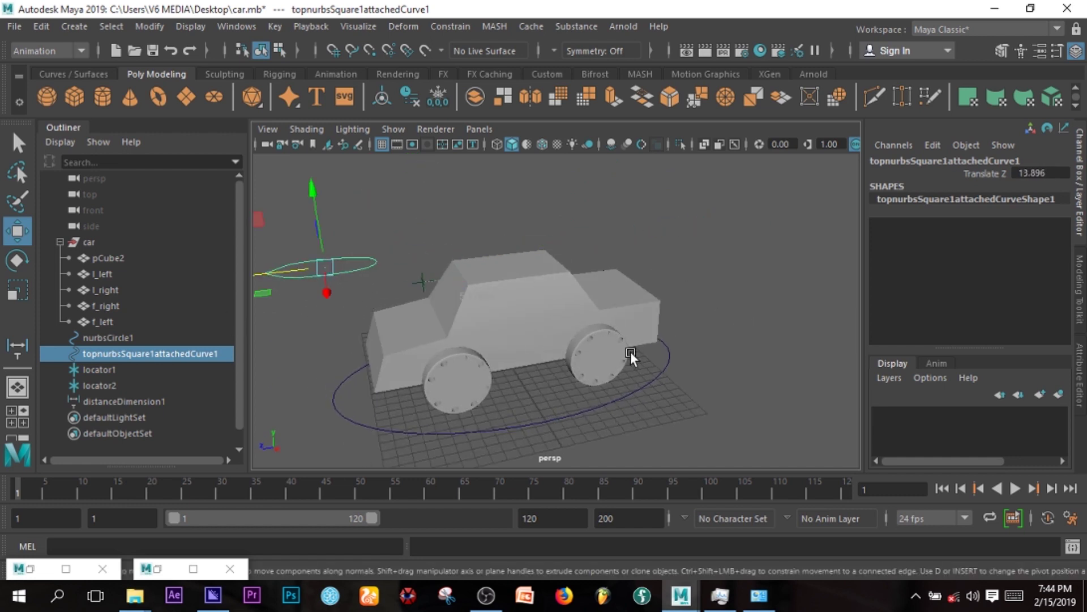
Reset the control curve's Translate Z to 0 and select the car body pCube2
{"action": "double_click", "coordinate": [1046, 173]}
{"action": "type", "text": "0"}
{"action": "key", "text": "Return"}
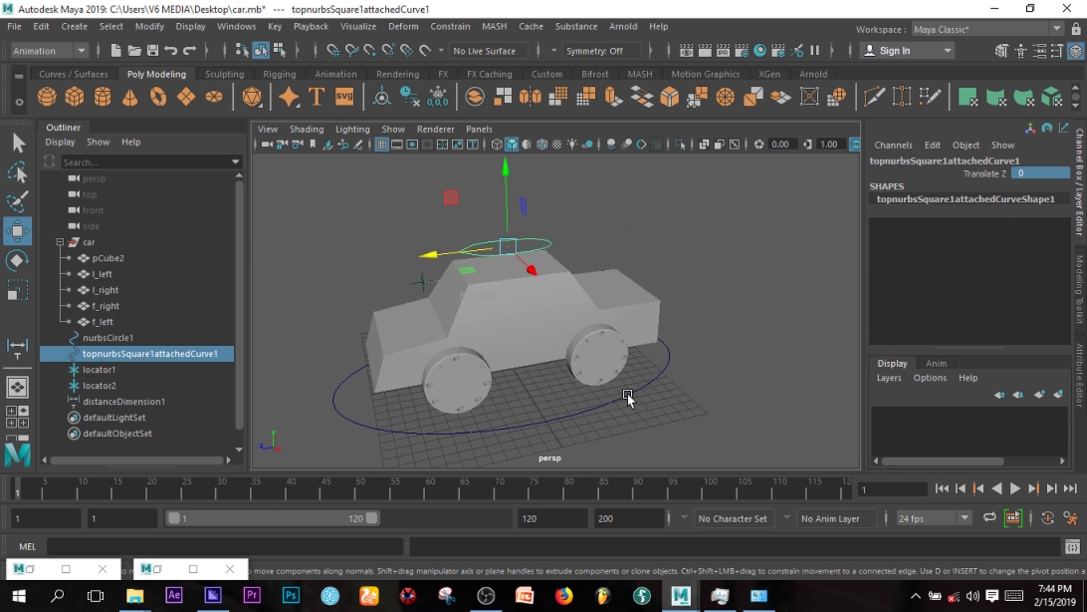
{"action": "left_click_drag", "start_coordinate": [628, 393], "coordinate": [624, 284], "text": "alt"}
{"action": "left_click", "coordinate": [627, 278]}
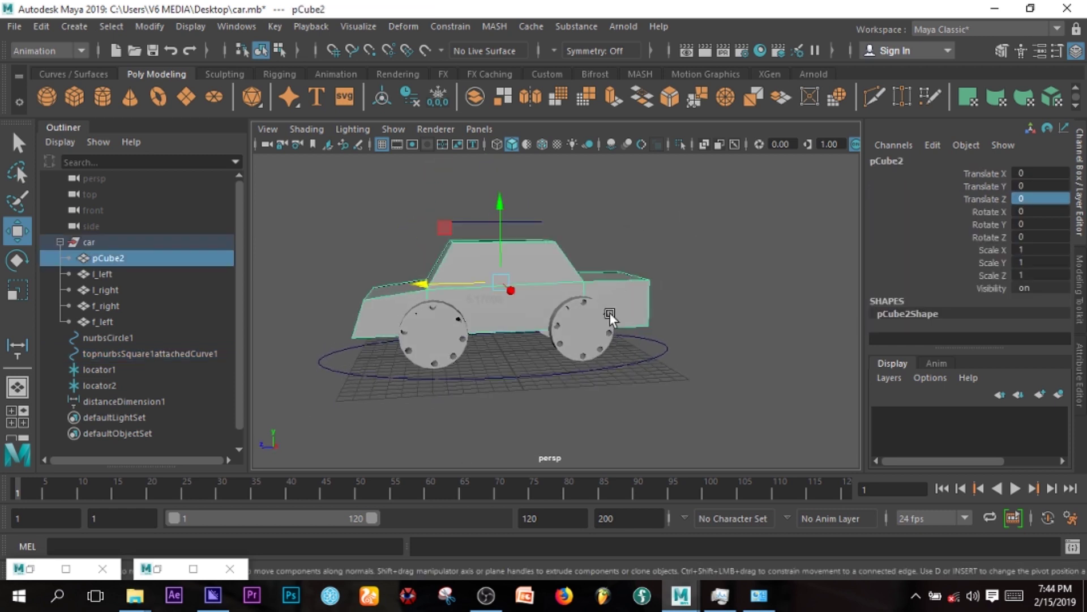
Test-slide the control curve, then rename the ground circle nurbsCircle1 to global1
{"action": "left_click", "coordinate": [525, 221]}
{"action": "left_click_drag", "start_coordinate": [423, 221], "coordinate": [564, 259]}
{"action": "left_click", "coordinate": [513, 369]}
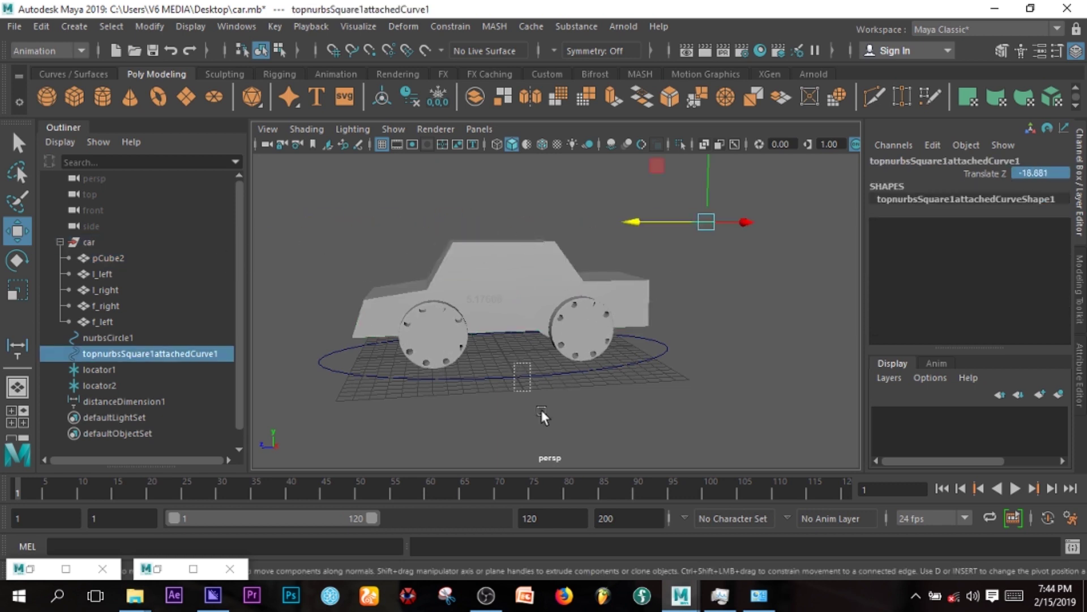
{"action": "double_click", "coordinate": [116, 337]}
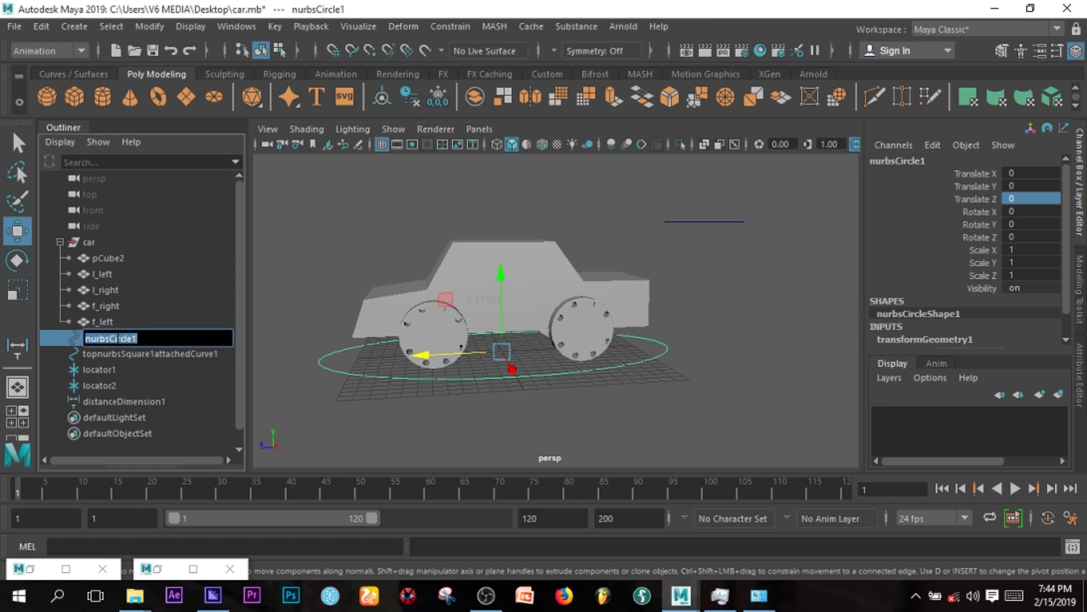
{"action": "type", "text": "global1"}
{"action": "key", "text": "Return"}
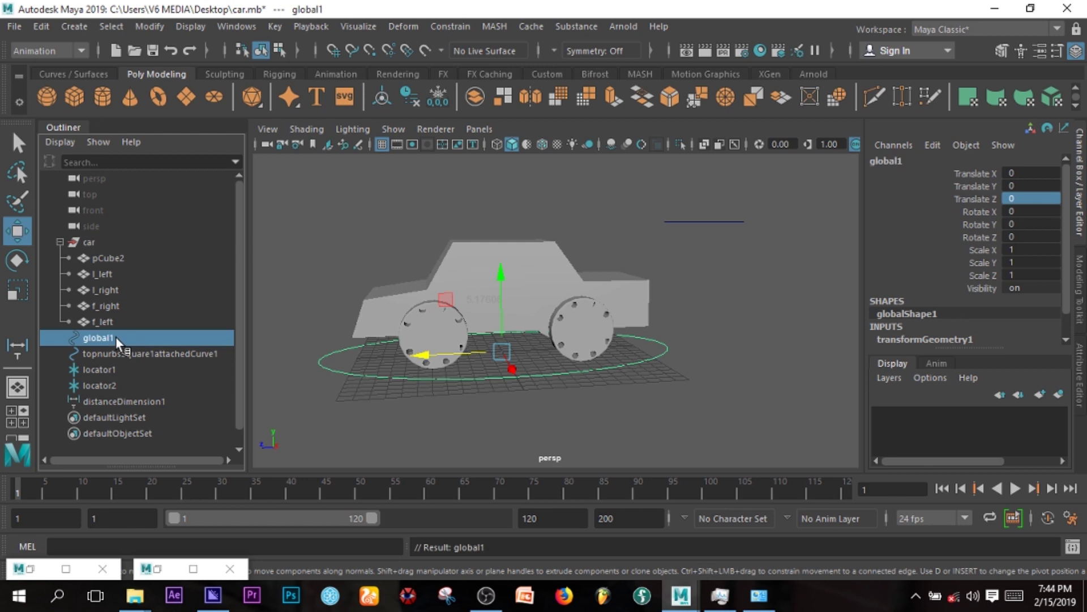
Collapse and select the car group, adding global1 to the selection
{"action": "left_click", "coordinate": [60, 241]}
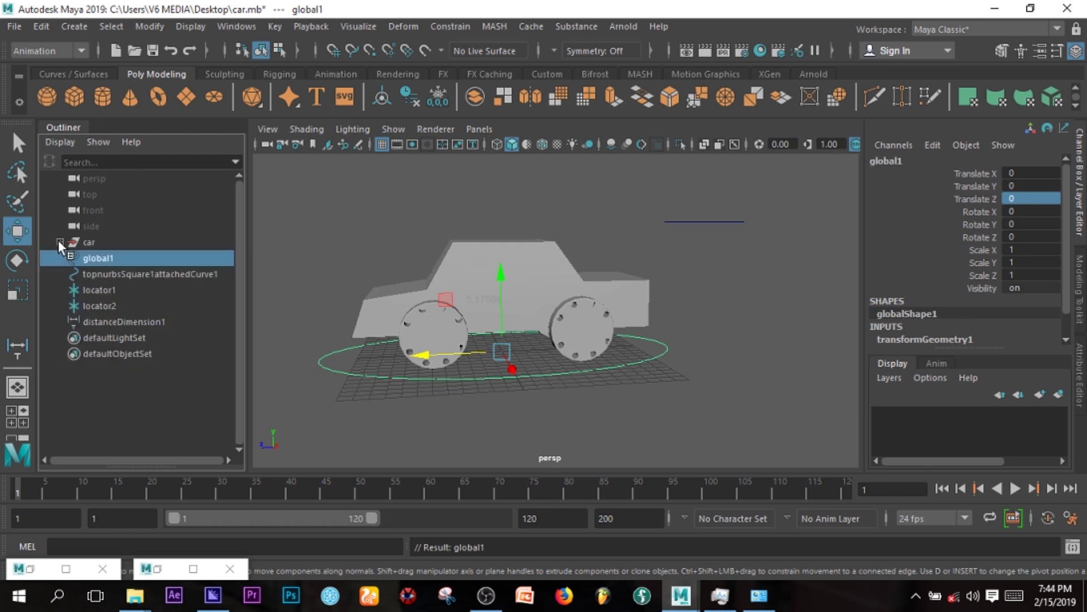
{"action": "left_click", "coordinate": [89, 242]}
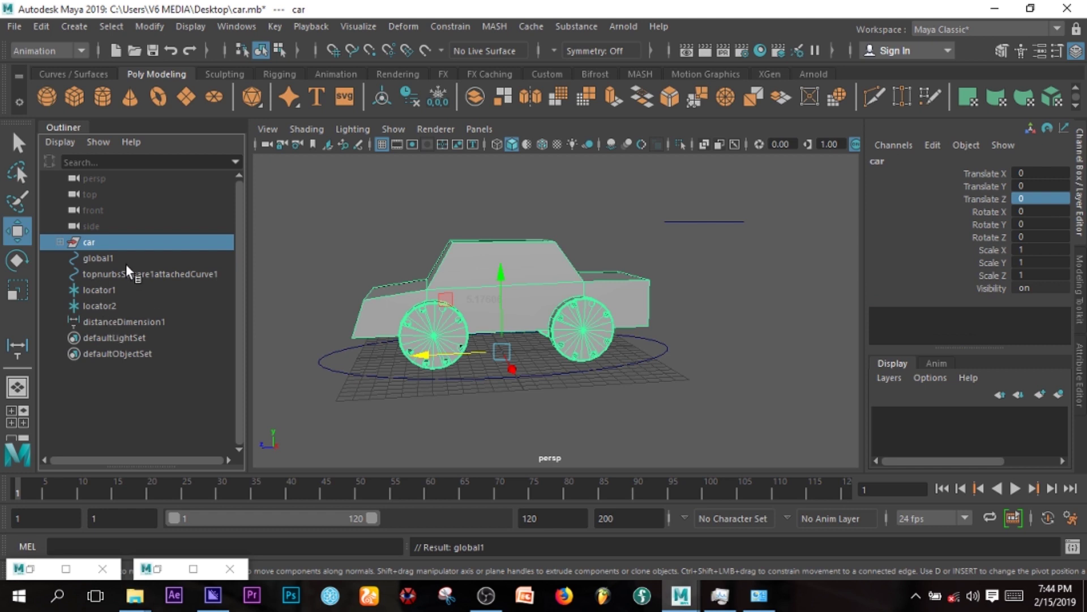
{"action": "left_click", "coordinate": [105, 259], "text": "shift"}
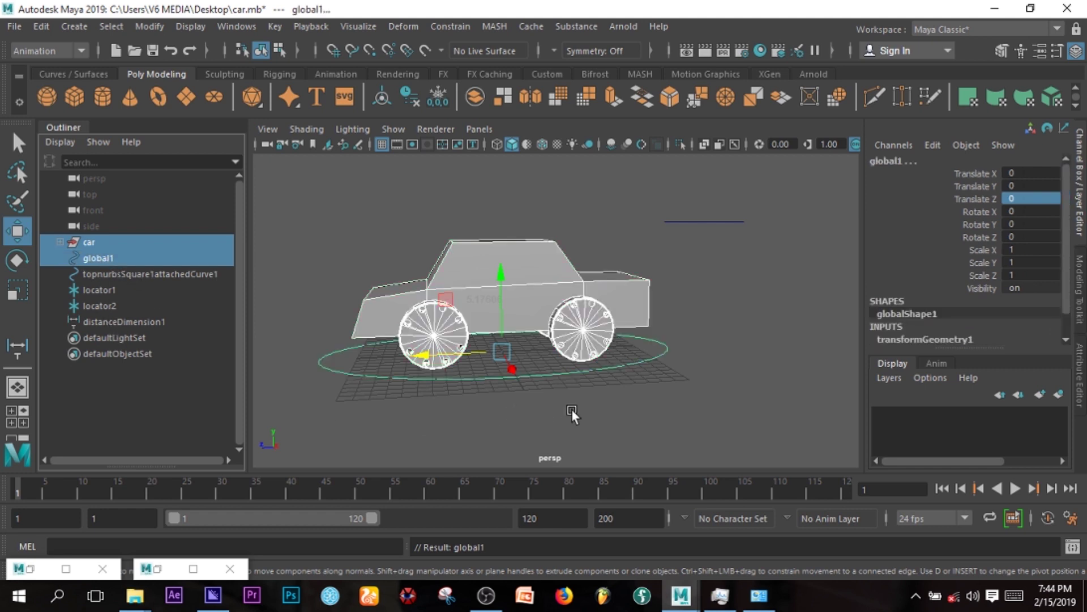
Parent the car group under global1 and test-move global1, undoing the move
{"action": "key", "text": "p"}
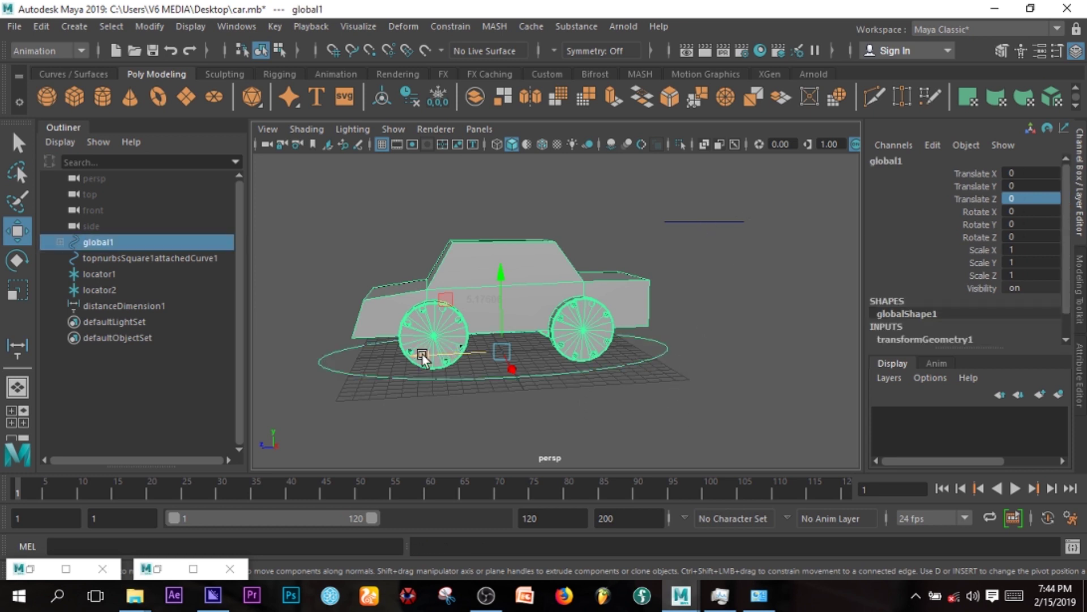
{"action": "left_click_drag", "start_coordinate": [422, 355], "coordinate": [589, 348]}
{"action": "left_click_drag", "start_coordinate": [513, 365], "coordinate": [375, 355]}
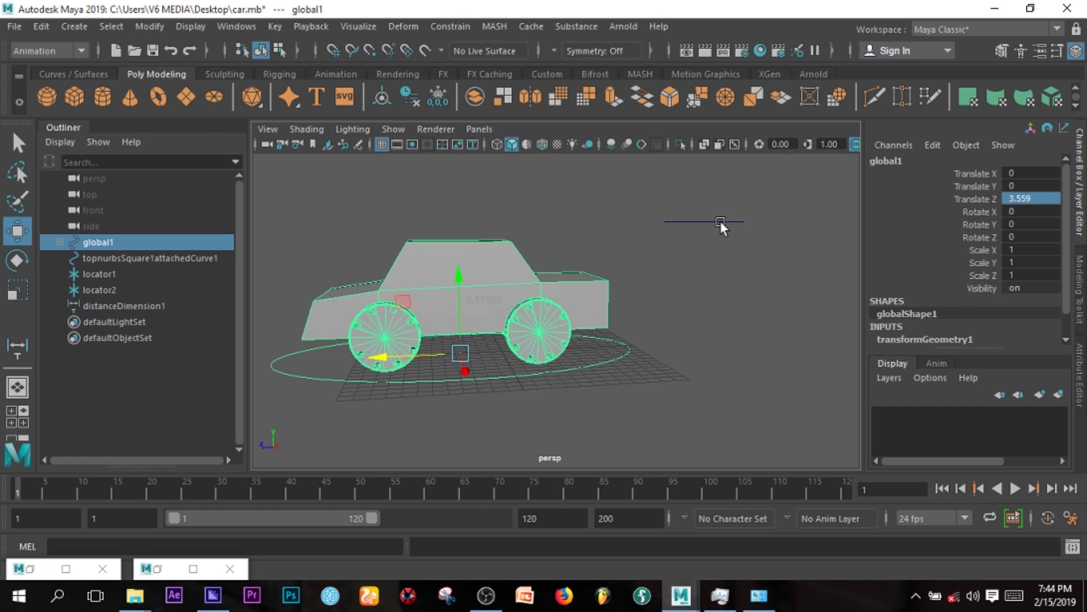
{"action": "key", "text": "ctrl+z"}
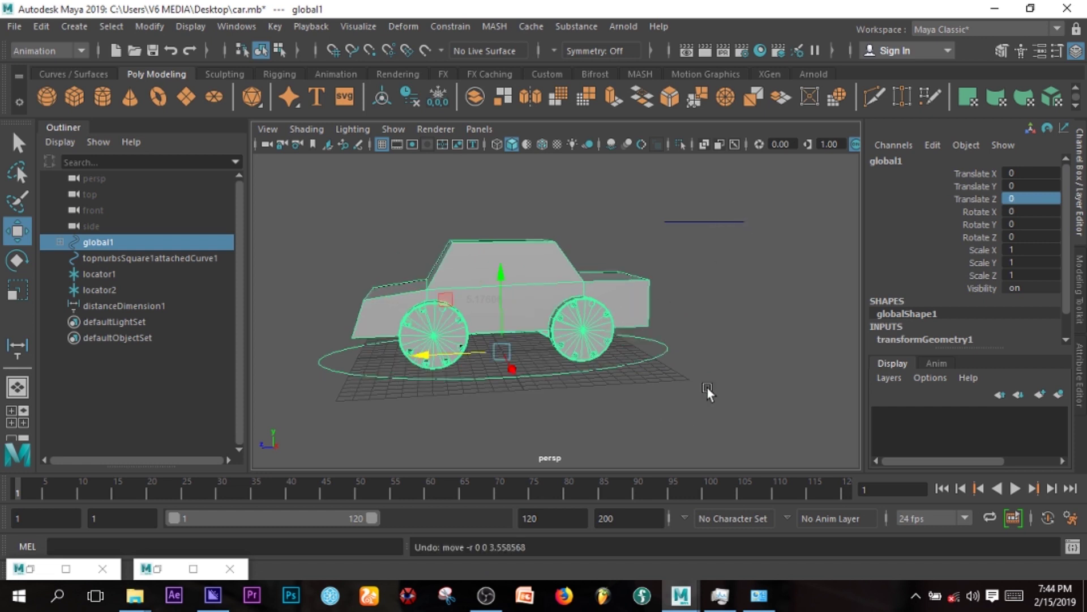
Set the square curve's Translate Z to 0 and parent global1 under it
{"action": "left_click_drag", "start_coordinate": [692, 212], "coordinate": [731, 242]}
{"action": "type", "text": "0"}
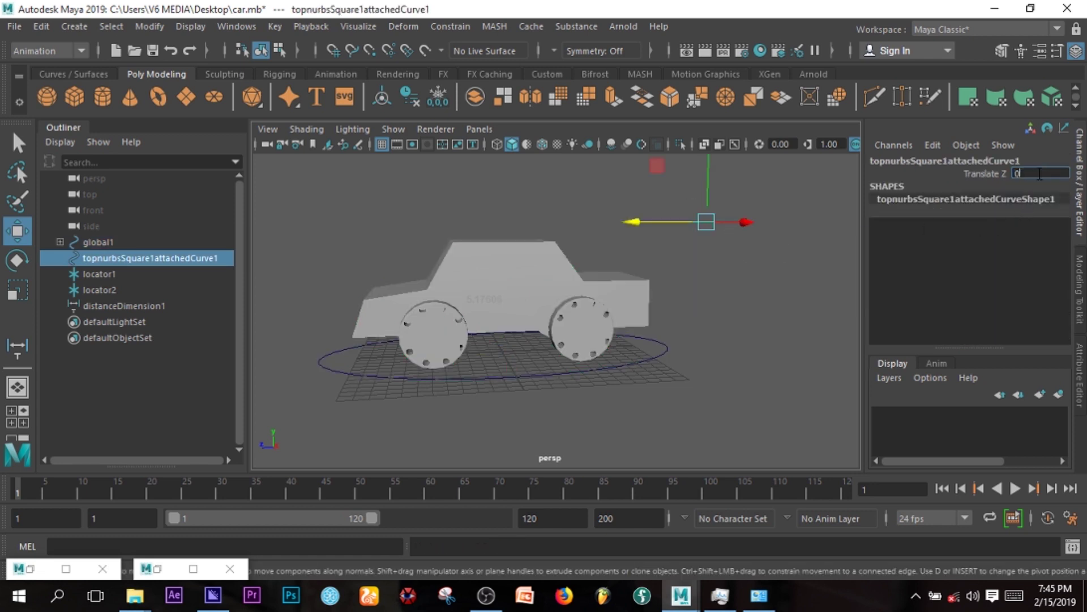
{"action": "key", "text": "Return"}
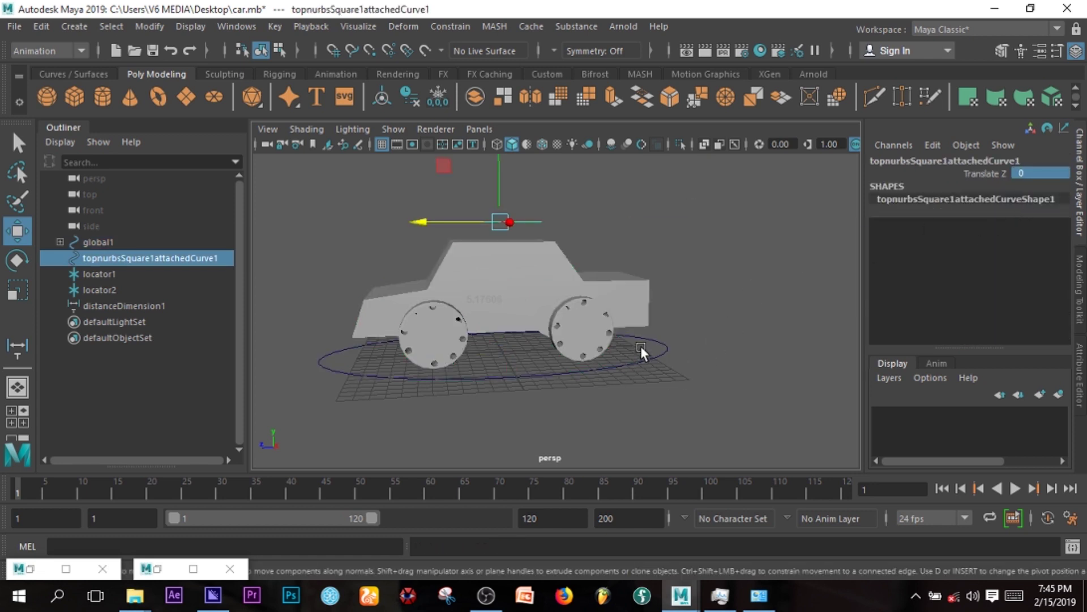
{"action": "left_click_drag", "start_coordinate": [641, 346], "coordinate": [709, 420]}
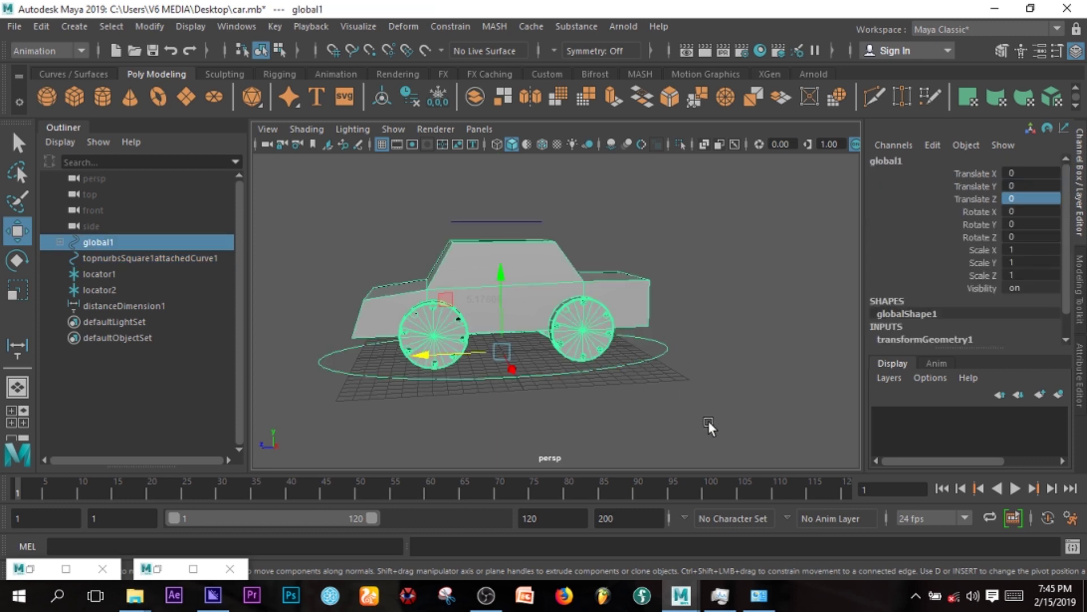
{"action": "left_click", "coordinate": [519, 220], "text": "shift"}
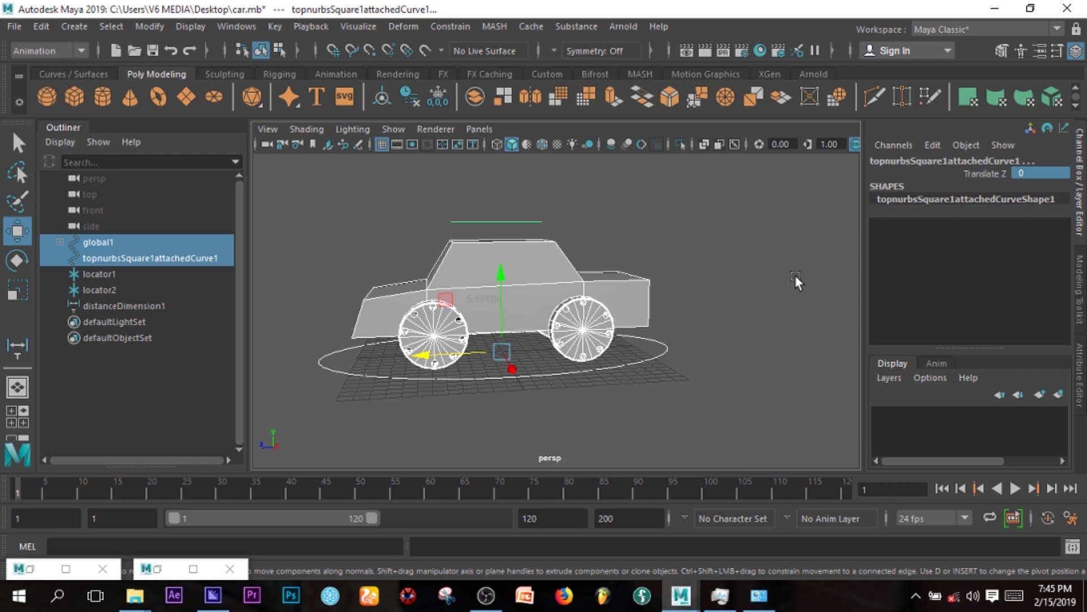
{"action": "key", "text": "p"}
{"action": "left_click", "coordinate": [539, 225]}
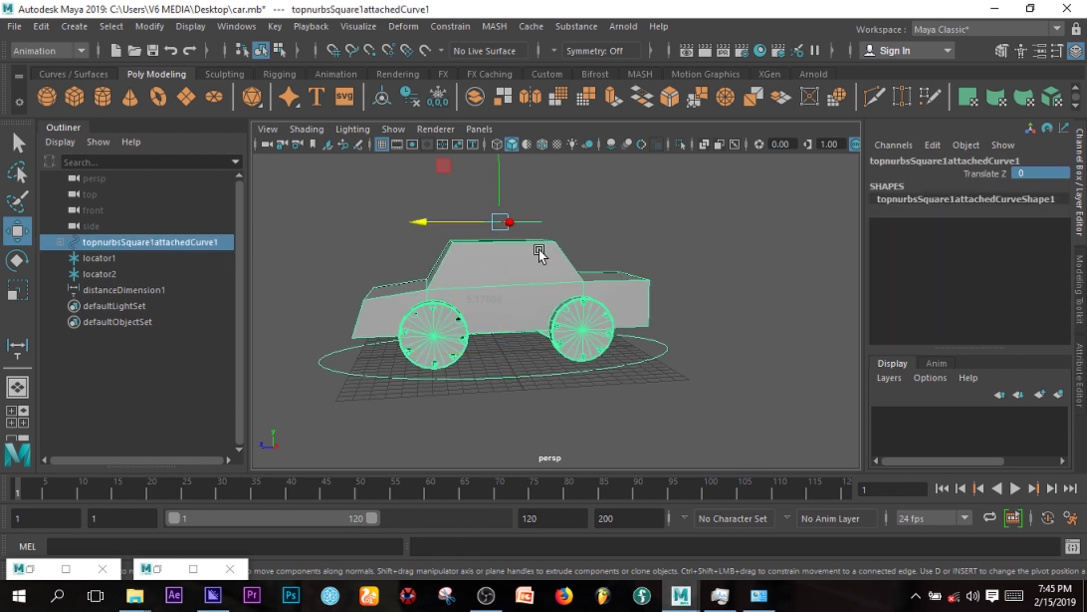
{"action": "left_click_drag", "start_coordinate": [427, 223], "coordinate": [566, 372]}
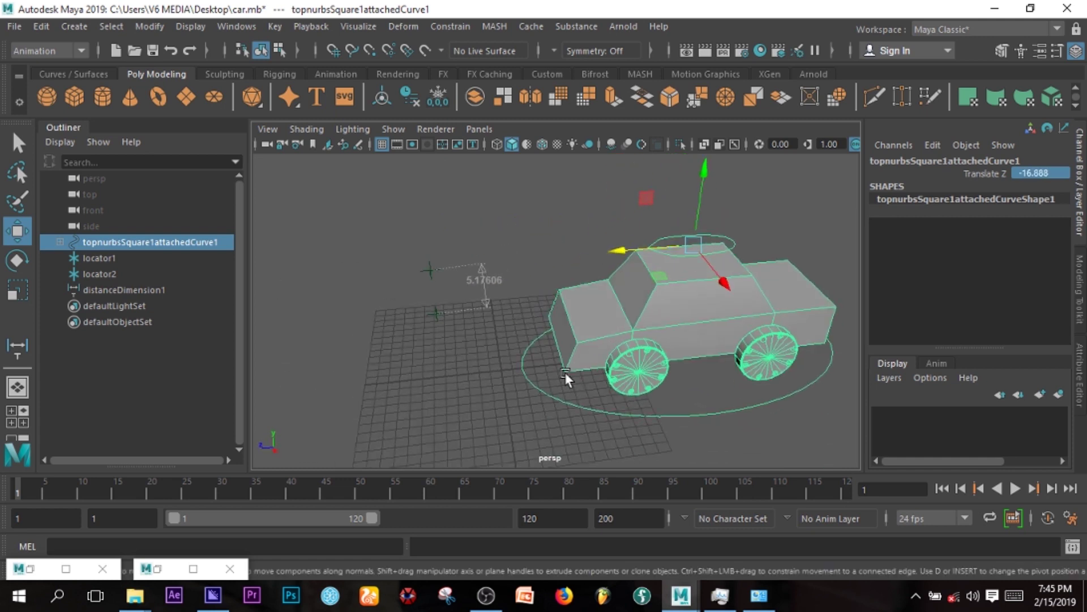
{"action": "left_click_drag", "start_coordinate": [624, 248], "coordinate": [552, 338]}
{"action": "key", "text": "ctrl+z"}
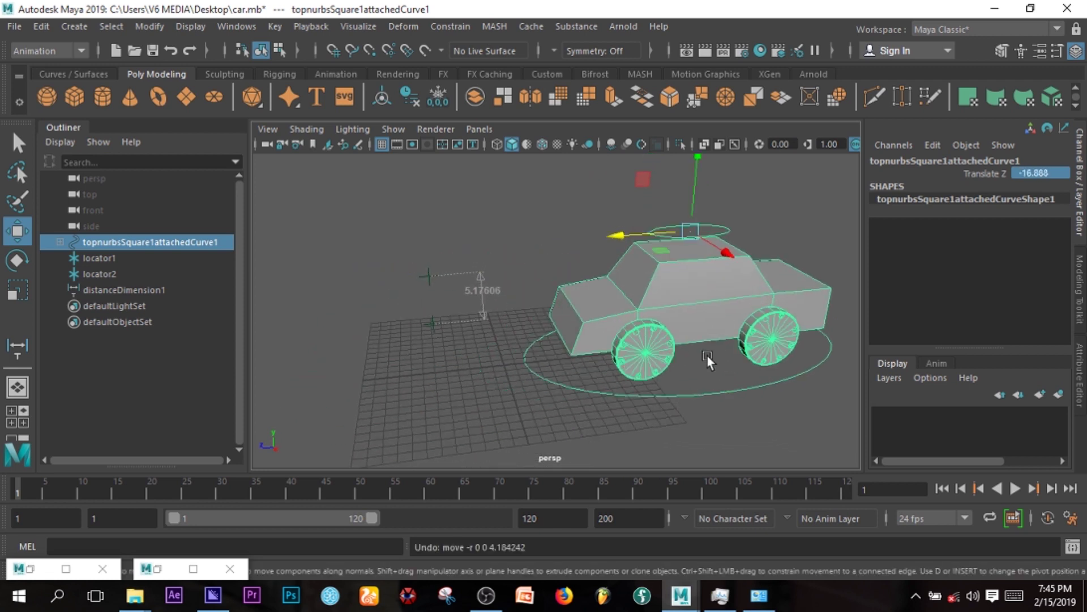
{"action": "key", "text": "ctrl+z"}
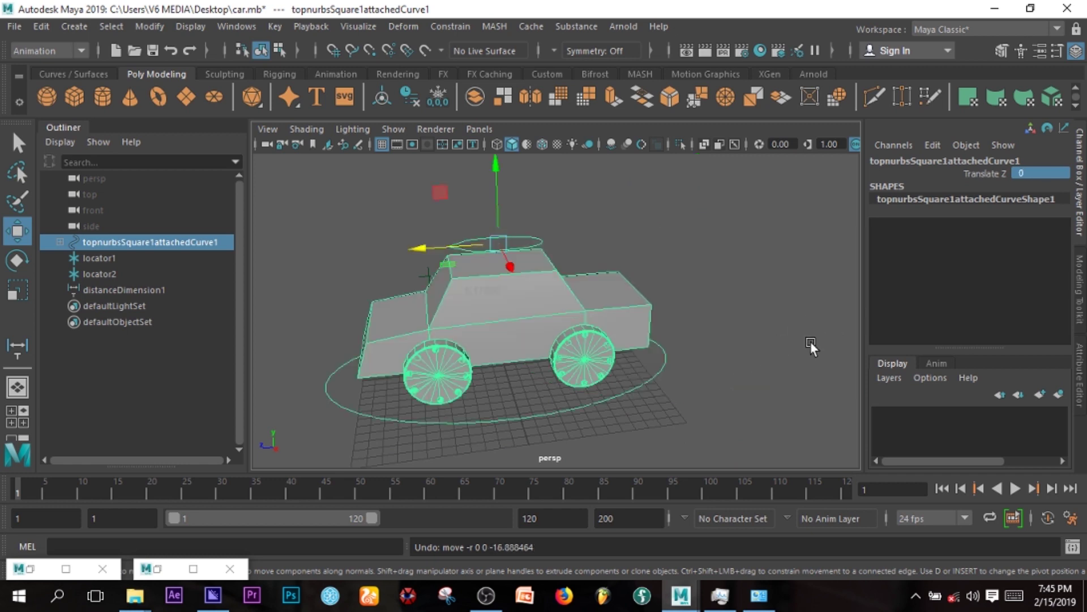
{"action": "left_click_drag", "start_coordinate": [816, 396], "coordinate": [680, 357], "text": "alt"}
{"action": "scroll", "coordinate": [571, 354], "scroll_direction": "down", "scroll_amount": 2}
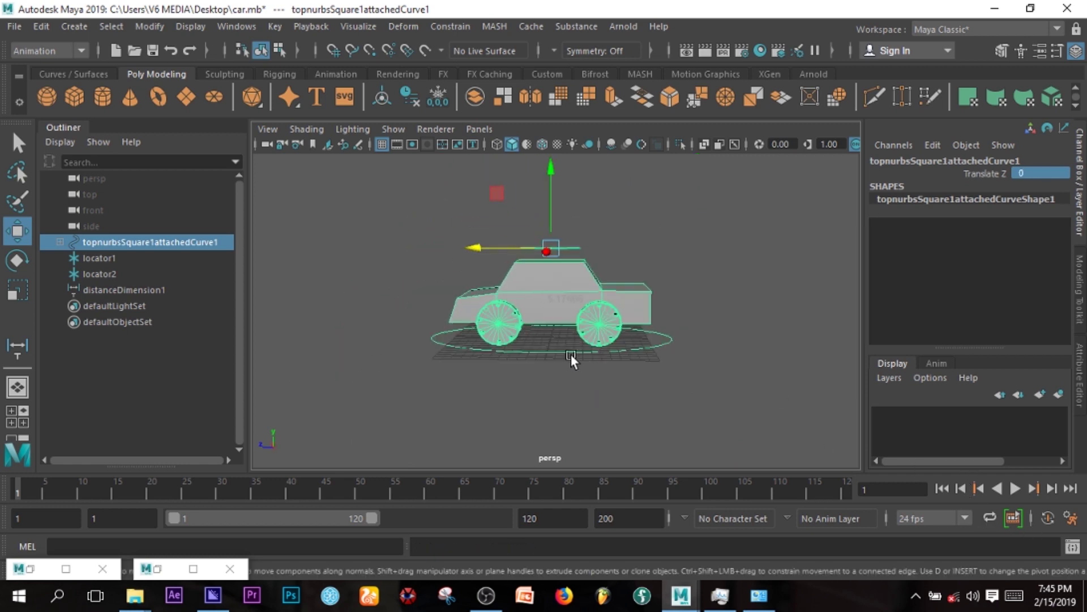